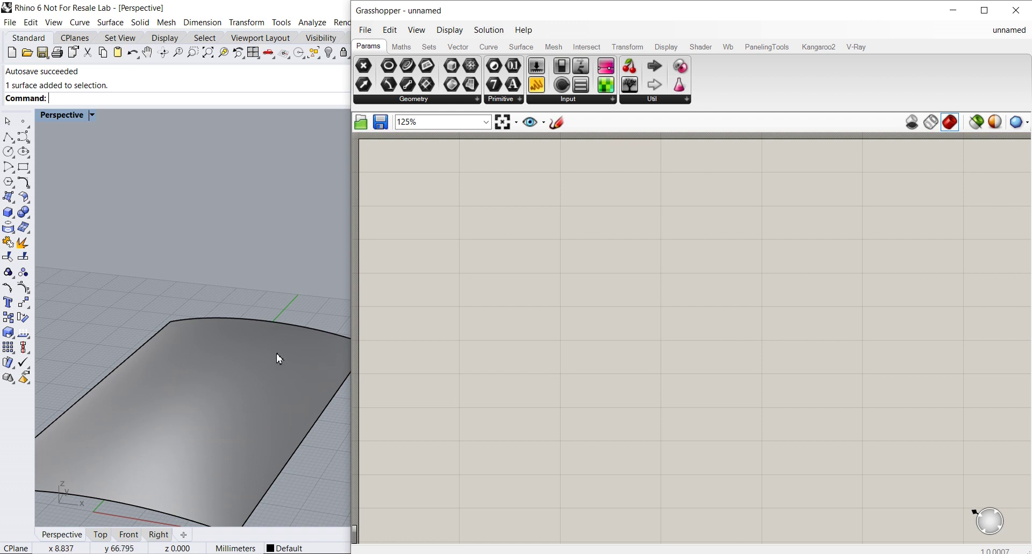
Pan the Rhino view and briefly select the arched surface, then clear the selection
scroll(292, 356, "down", 2)
right_click_drag(266, 370, 249, 357, "shift")
left_click(250, 365)
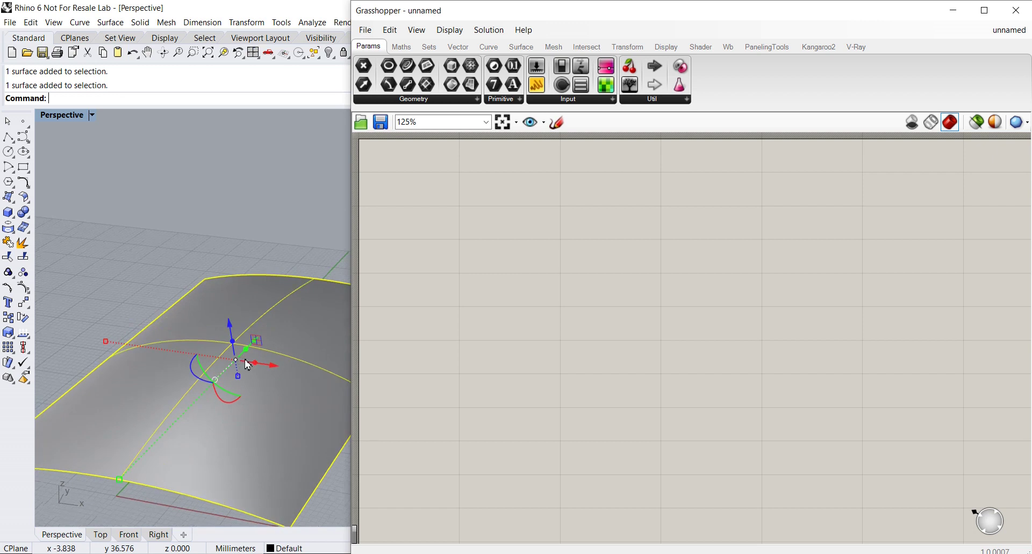
key("Escape")
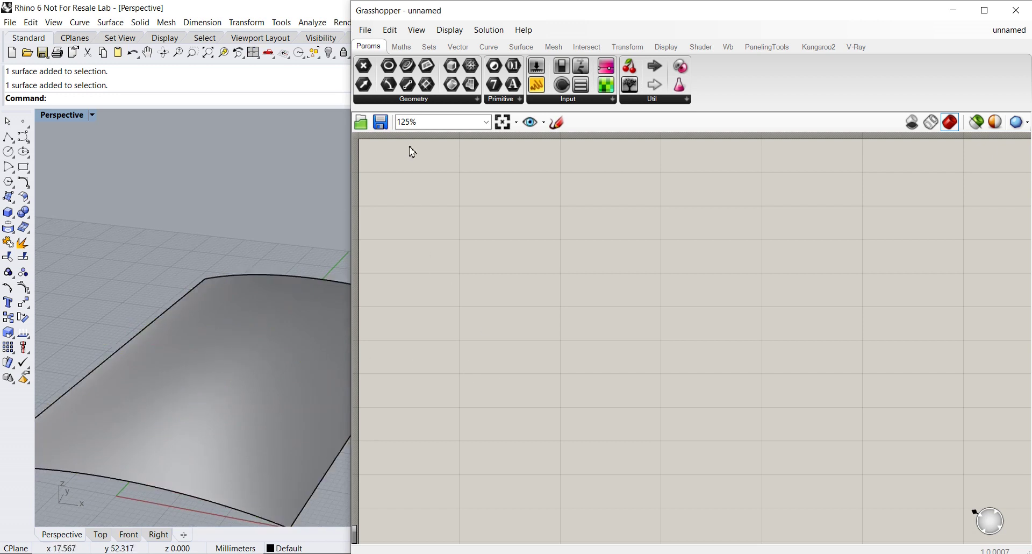
Place a Brep parameter, reference the arched Rhino surface with Set one Brep, and position it
left_click(412, 101)
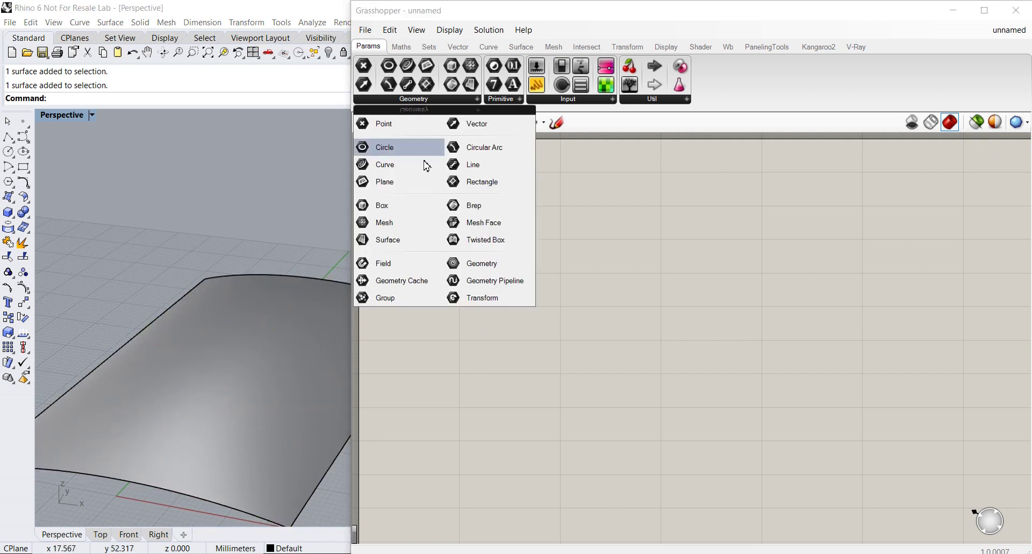
left_click_drag(475, 210, 527, 315)
scroll(524, 315, "up", 2)
right_click(525, 316)
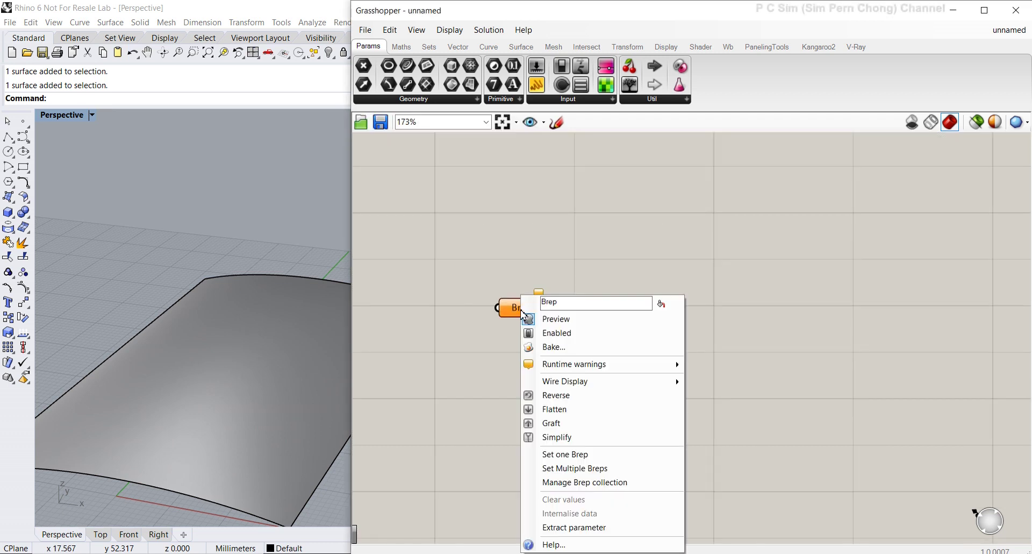
left_click(554, 460)
left_click(284, 396)
right_click_drag(558, 321, 544, 297)
scroll(511, 308, "up", 1)
left_click_drag(494, 271, 494, 264)
mouse_move(666, 338)
right_mouse_down()
mouse_move(645, 318)
mouse_move(672, 341)
mouse_move(665, 353)
right_mouse_up()
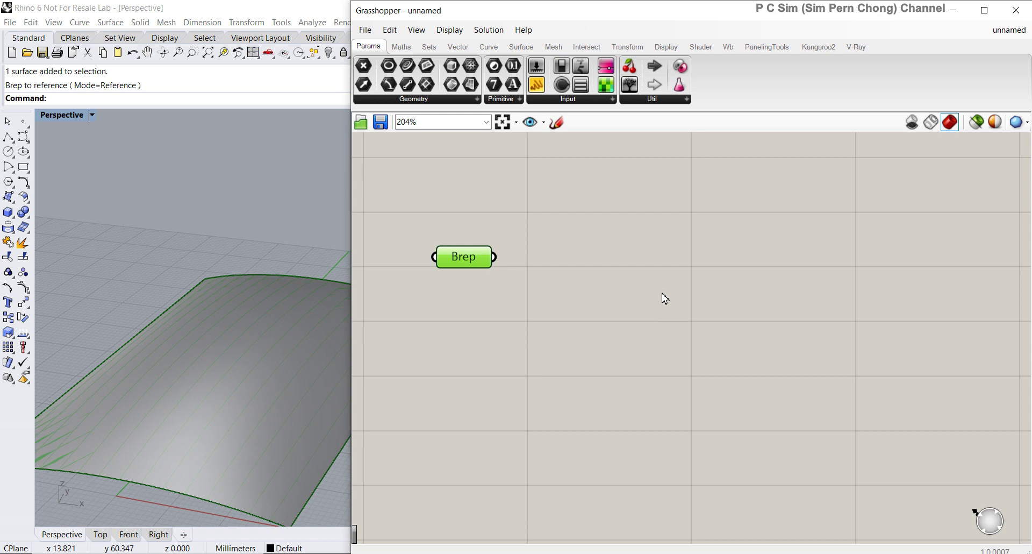
Add an Isotrim component via the 'iso' search and wire the Brep into its Surface input
double_click(720, 296)
type("iso")
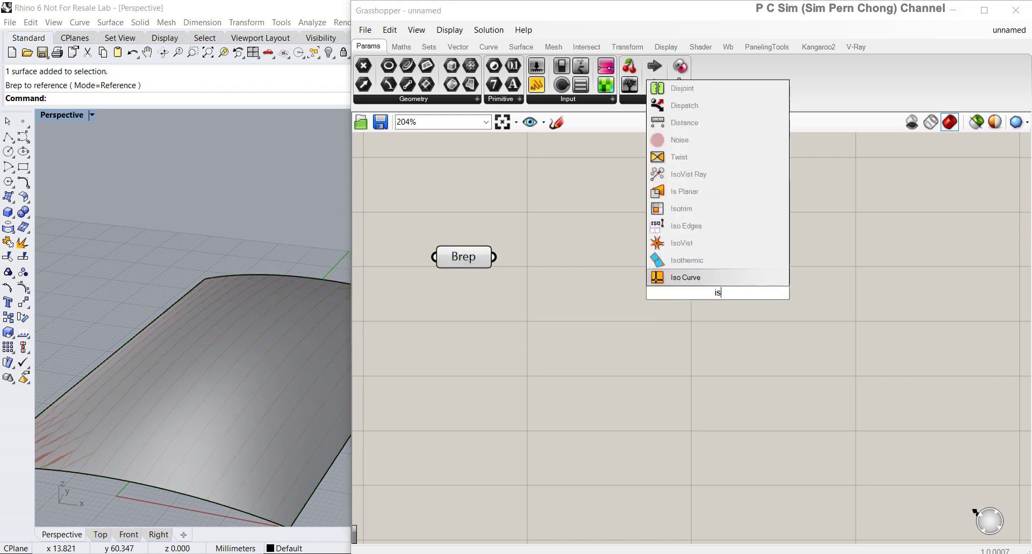
left_click(680, 209)
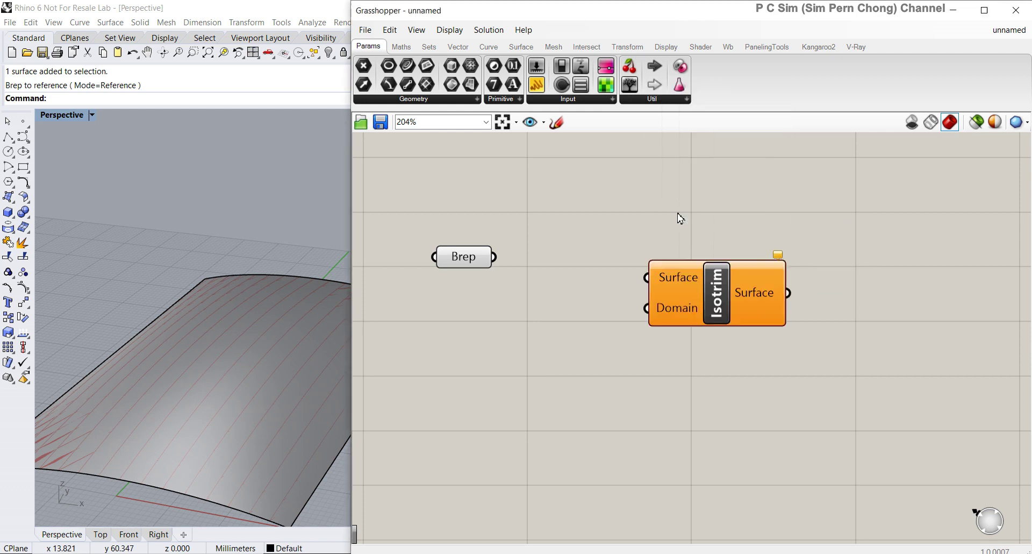
left_click_drag(718, 299, 721, 313)
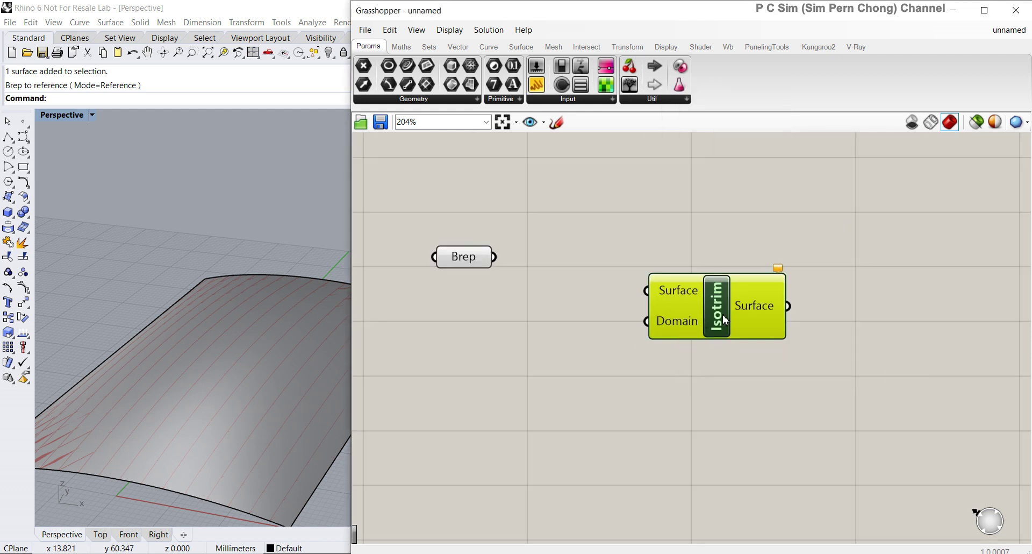
left_click_drag(723, 315, 726, 300)
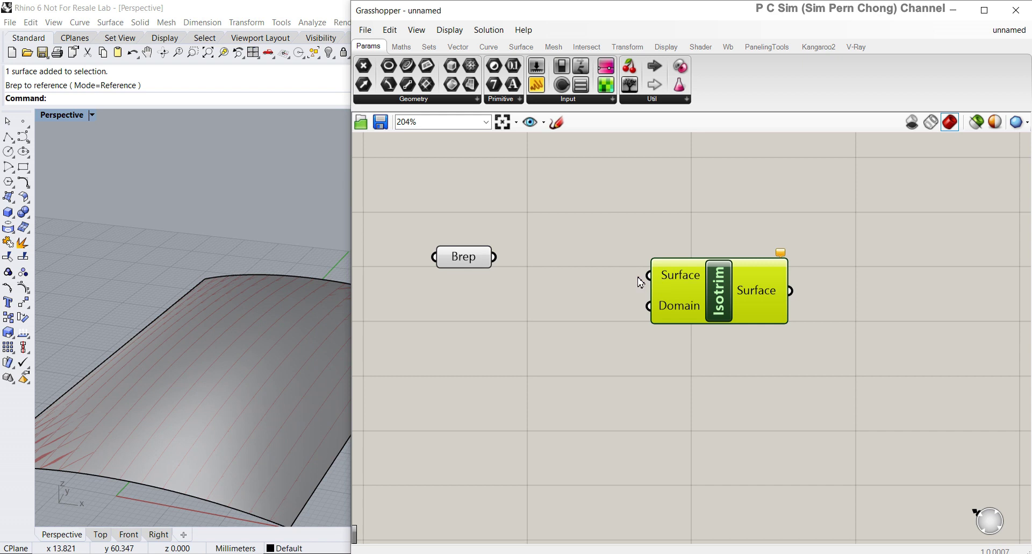
left_click_drag(495, 257, 650, 276)
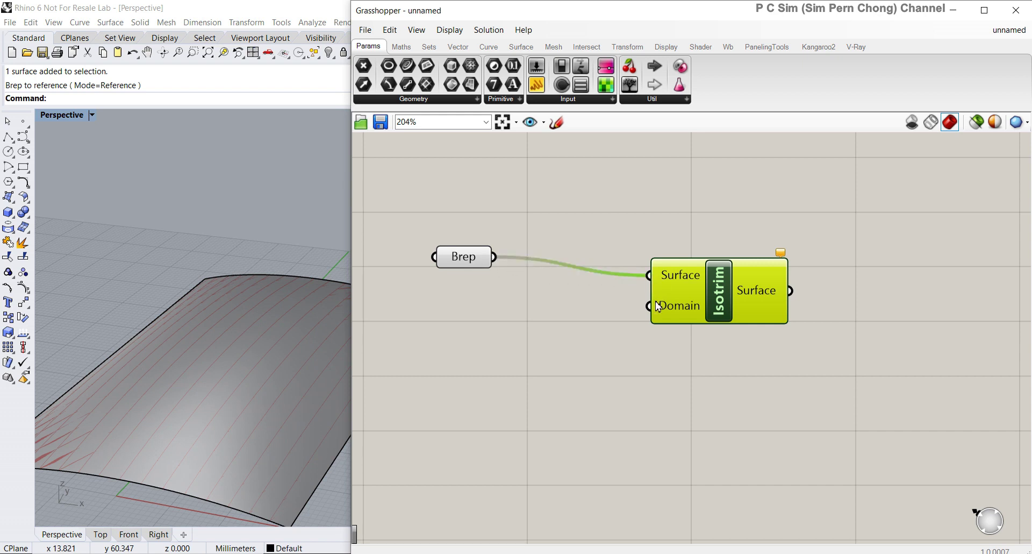
Turn off Draw Full Names so components show abbreviated labels
scroll(663, 300, "up", 3)
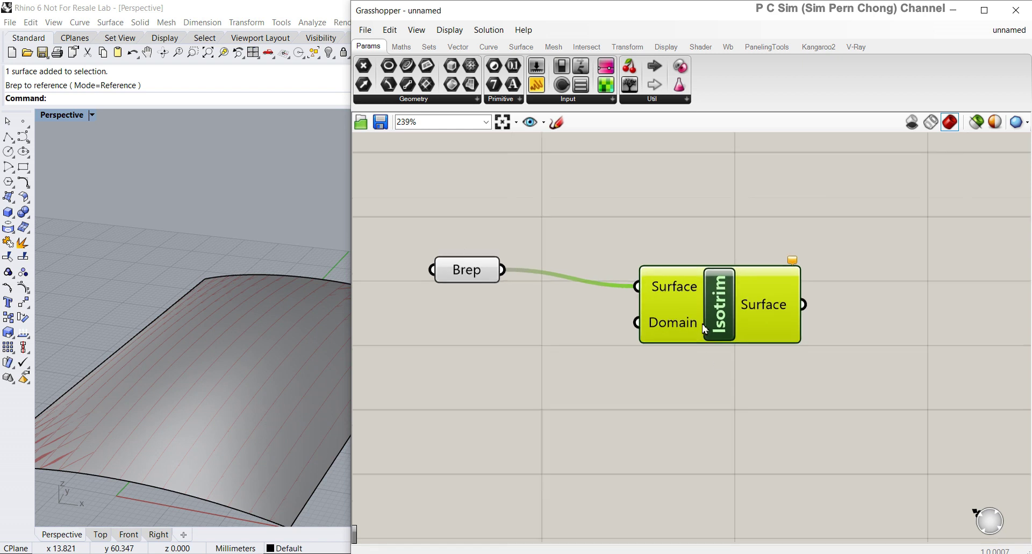
scroll(710, 317, "up", 2)
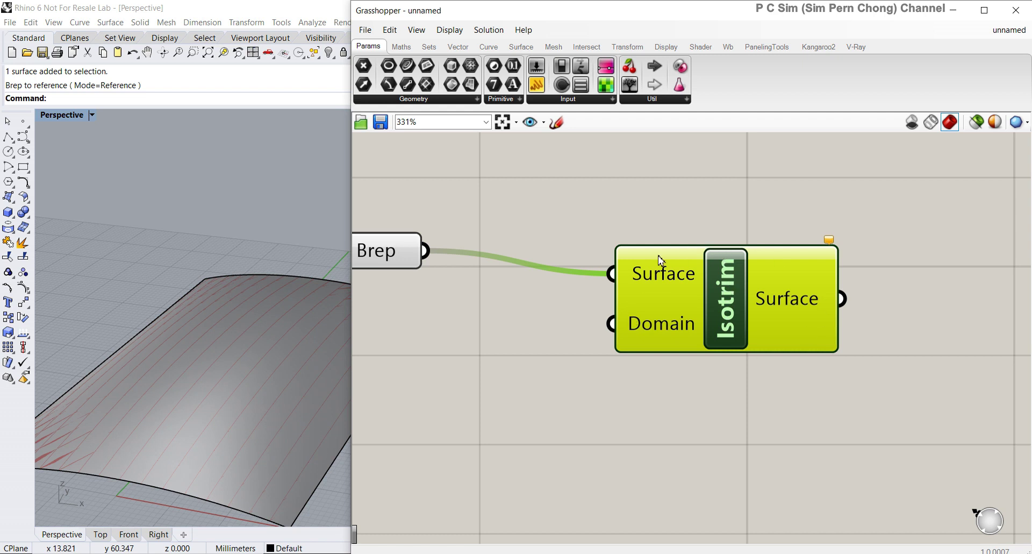
left_click(449, 29)
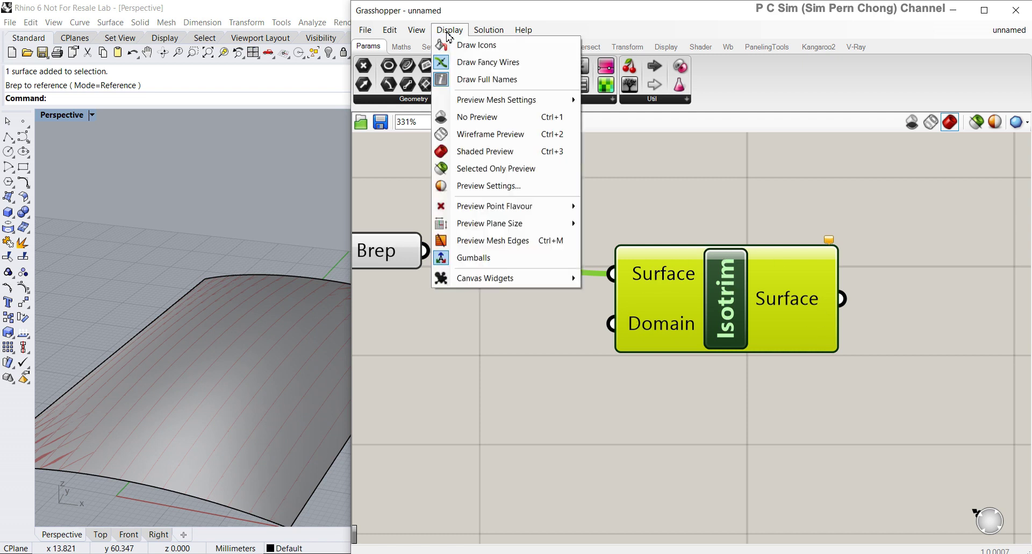
left_click(493, 83)
scroll(694, 289, "up", 2)
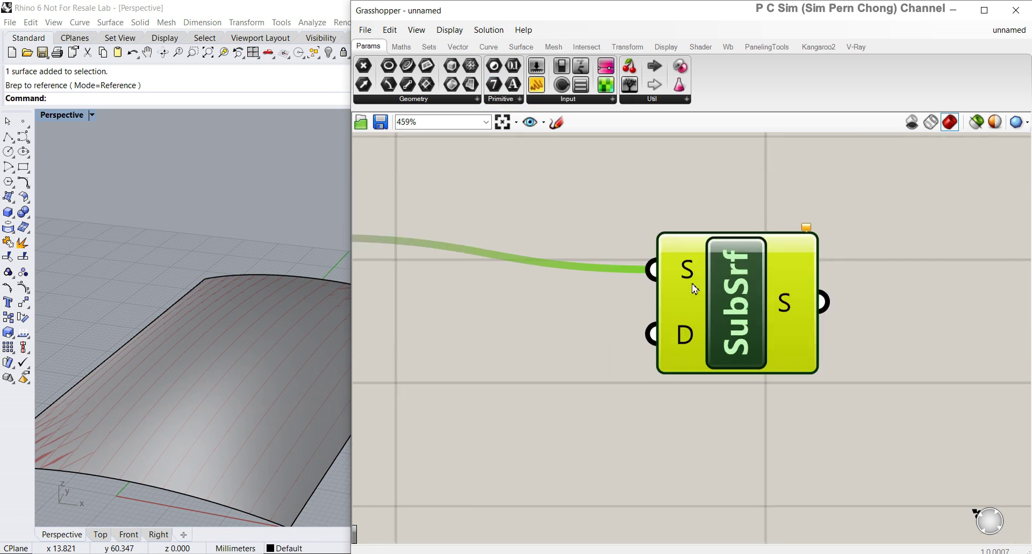
scroll(749, 252, "down", 3)
scroll(735, 243, "up", 3)
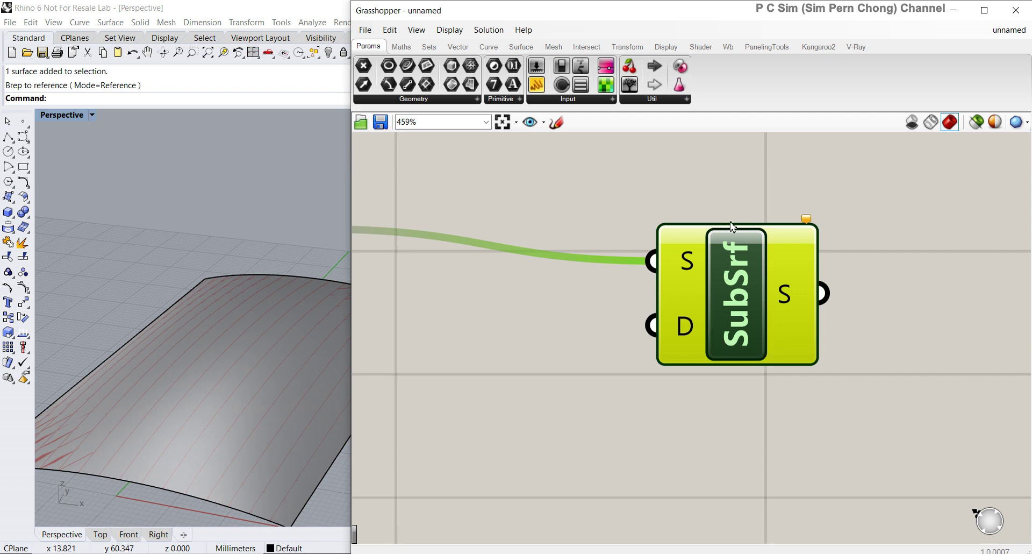
Switch full names back on, then off again, leaving Isotrim labelled SubSrf with S and D
left_click(450, 29)
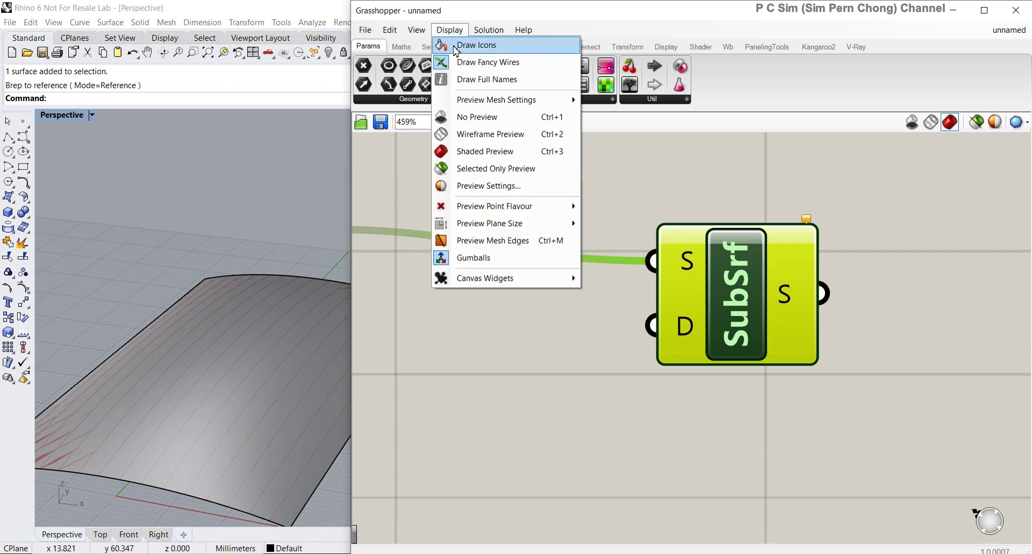
left_click(468, 81)
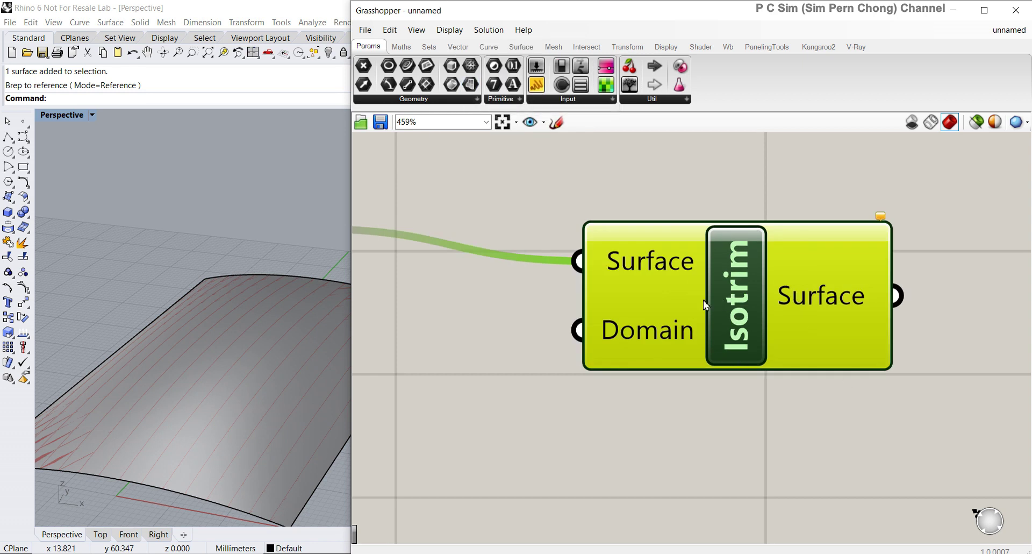
left_click(449, 29)
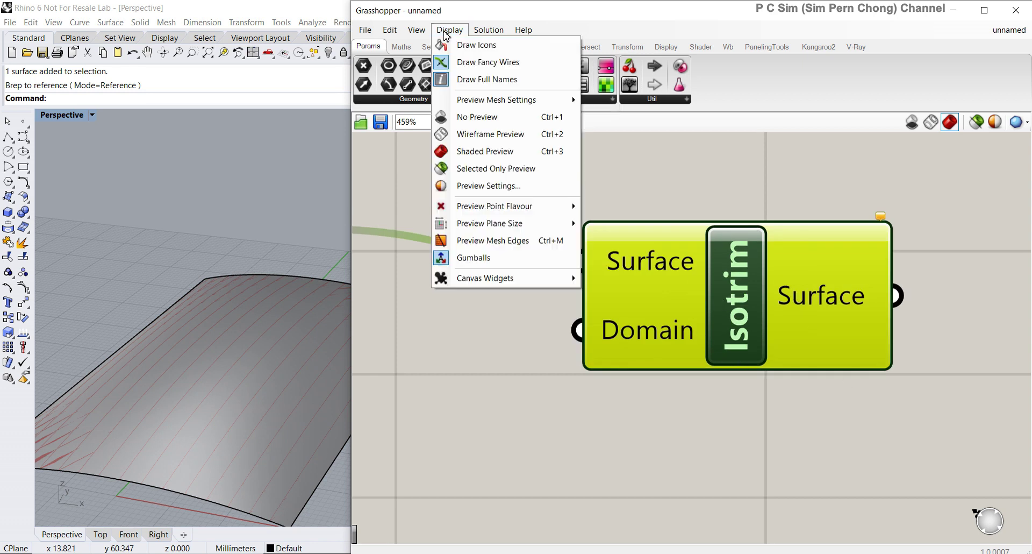
left_click(444, 80)
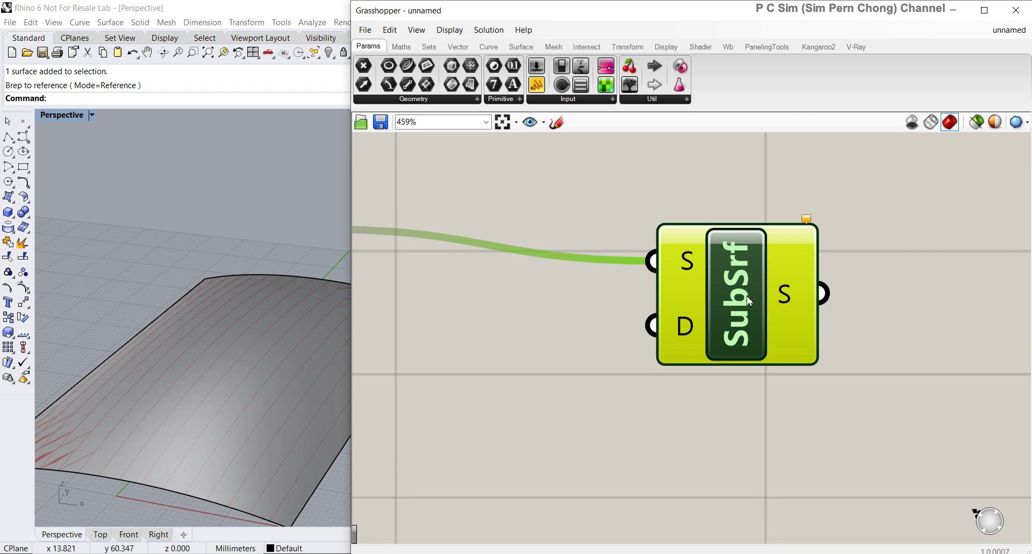
Zoom around the canvas and move the SubSrf component slightly to the right
mouse_move(741, 353)
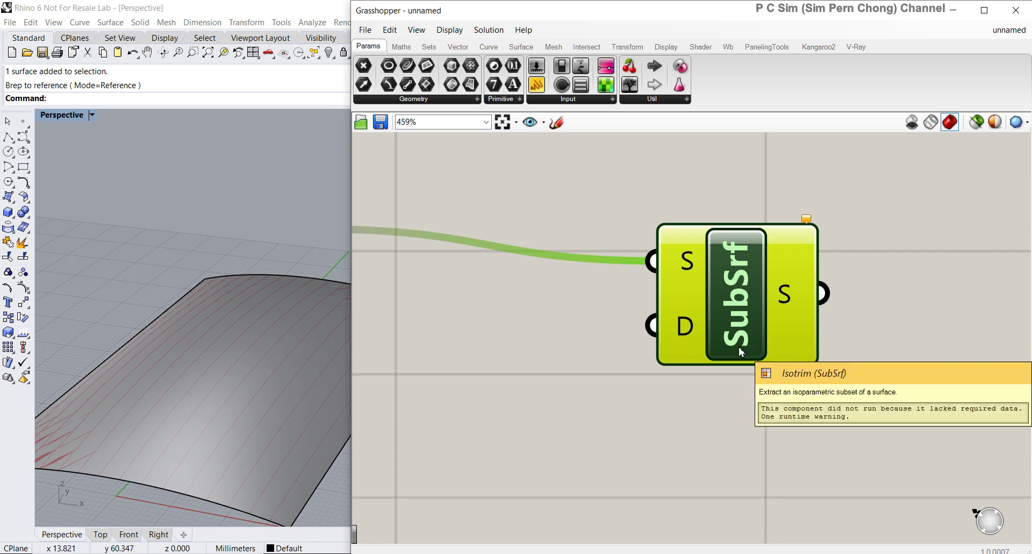
scroll(738, 323, "down", 2)
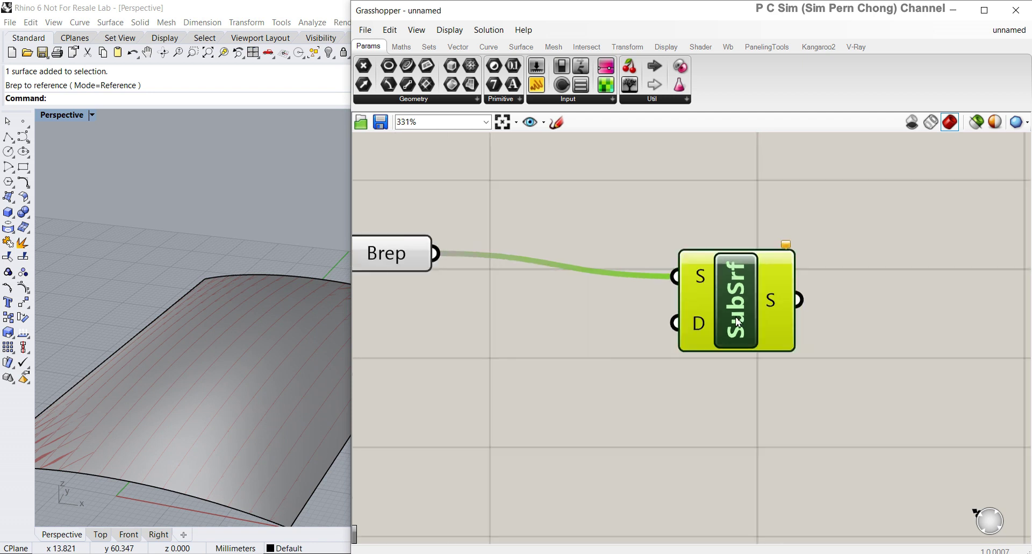
scroll(738, 321, "up", 4)
scroll(738, 322, "down", 4)
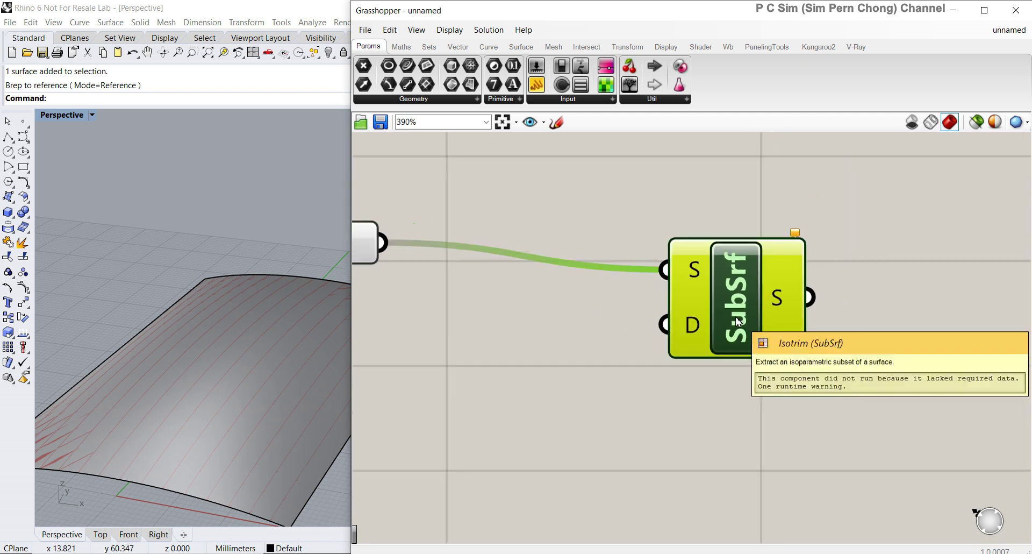
scroll(732, 309, "up", 3)
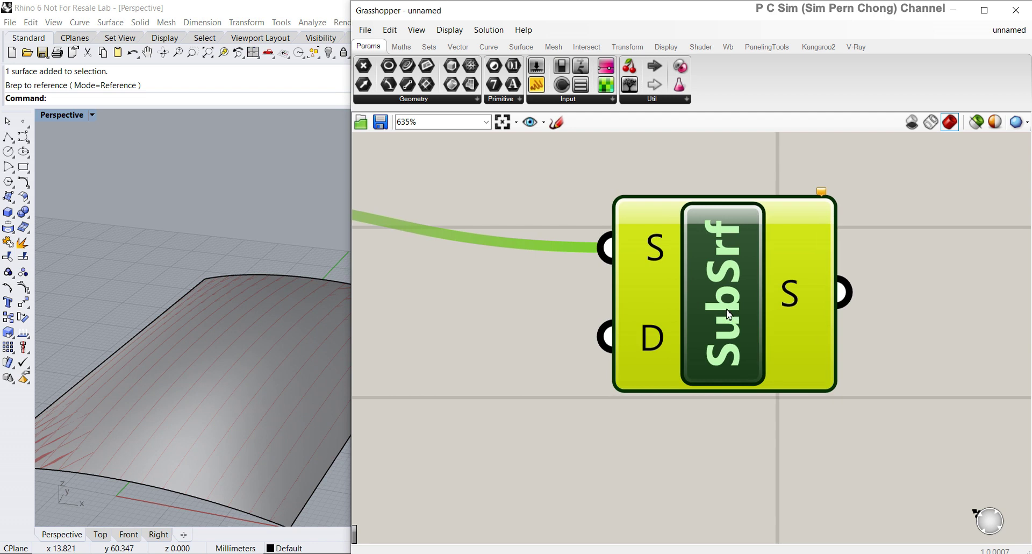
scroll(729, 312, "down", 2)
scroll(728, 314, "up", 2)
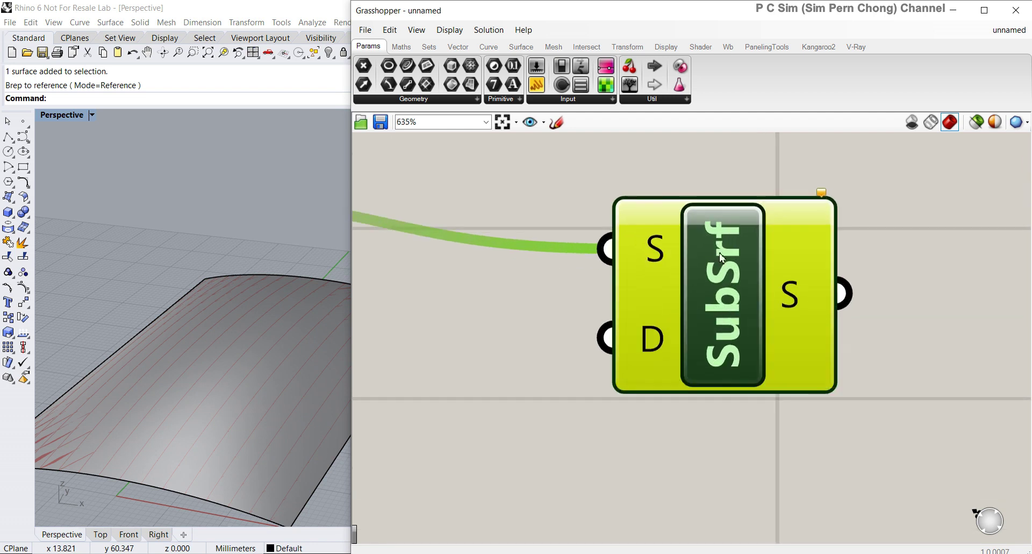
scroll(702, 263, "down", 1)
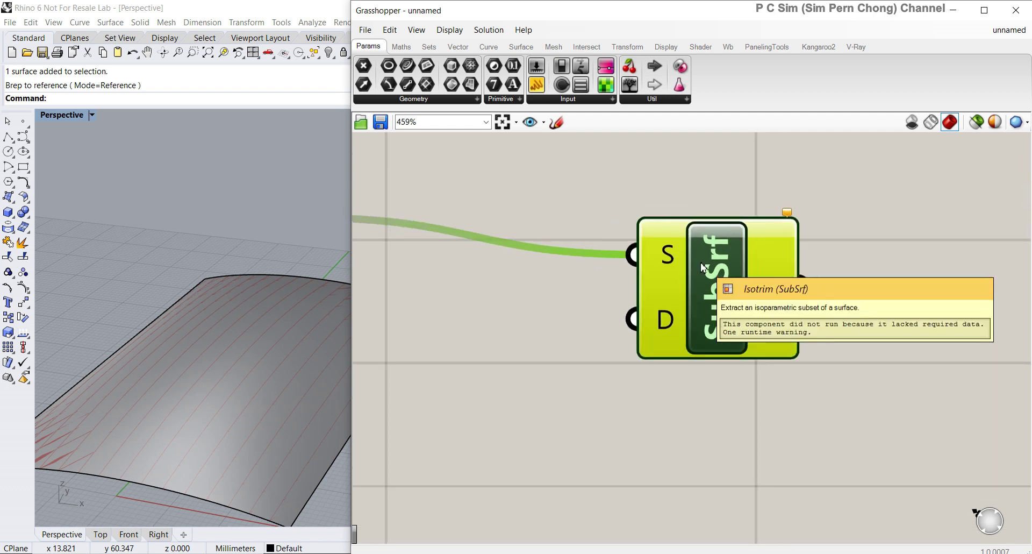
scroll(634, 342, "down", 2)
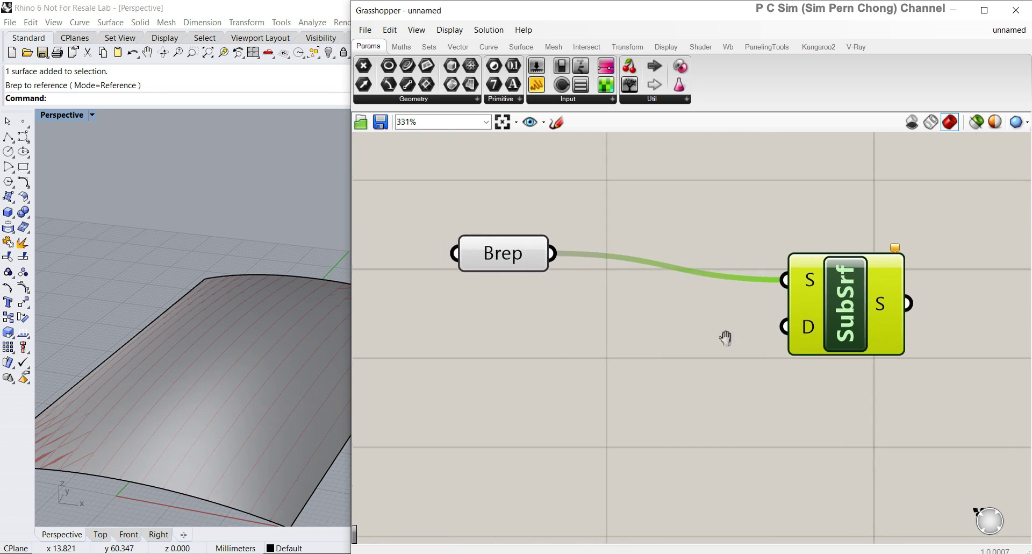
left_click(695, 360)
left_click_drag(821, 318, 865, 316)
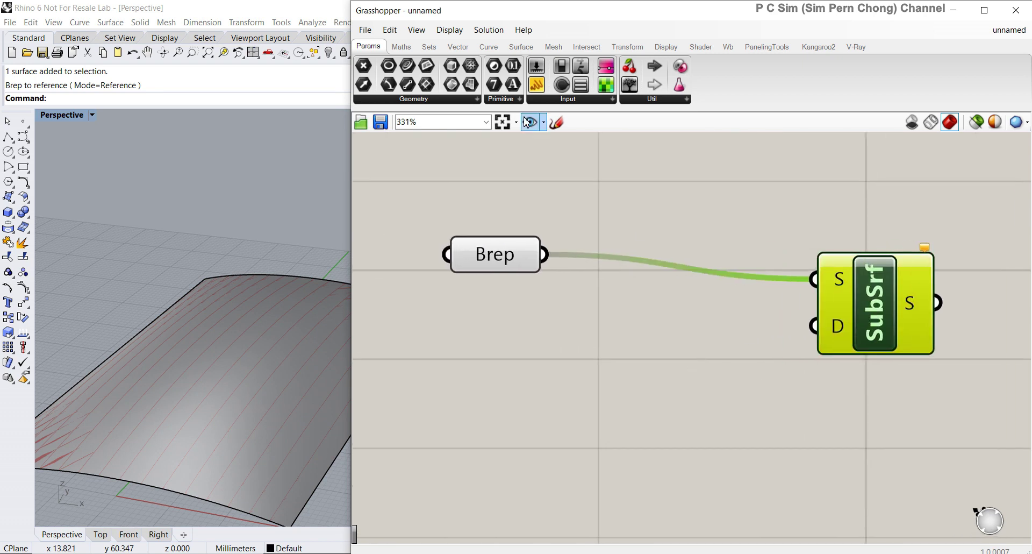
Turn Draw Full Names back on so Isotrim shows its Surface and Domain inputs
left_click(450, 30)
left_click(467, 80)
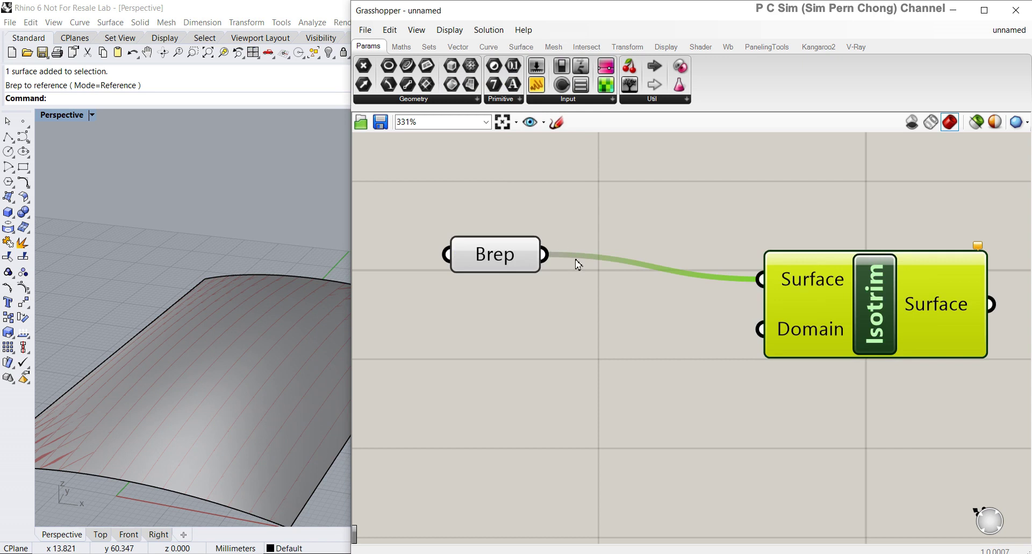
right_click_drag(603, 321, 622, 295)
scroll(559, 347, "down", 4)
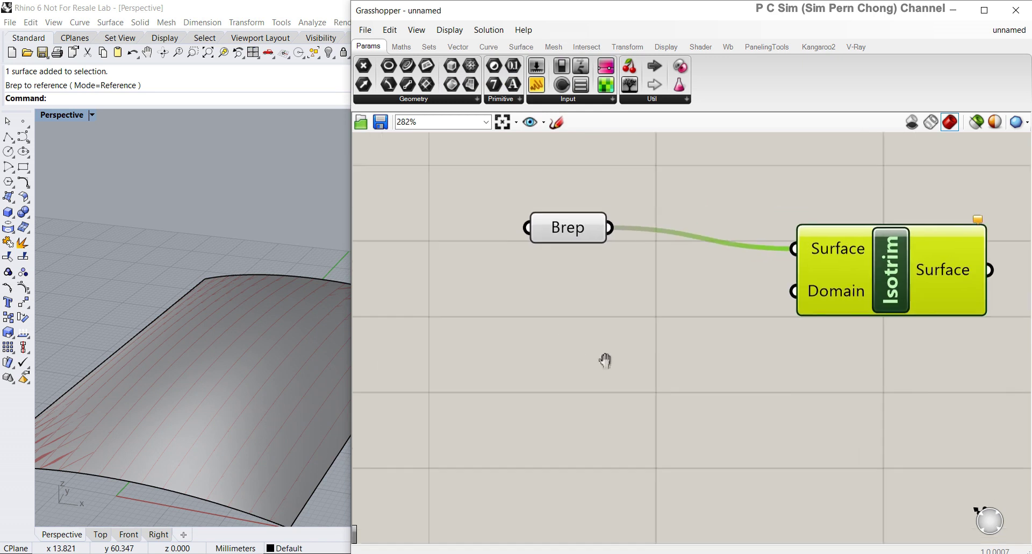
right_click_drag(564, 371, 549, 364)
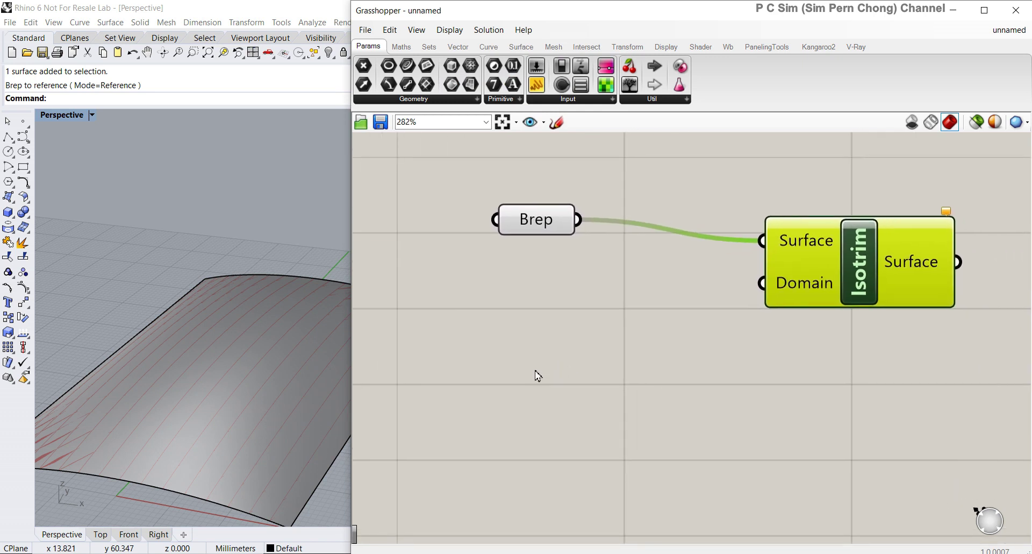
Add a Divide Domain² component via 'di', then move Isotrim right and the Brep left
double_click(546, 379)
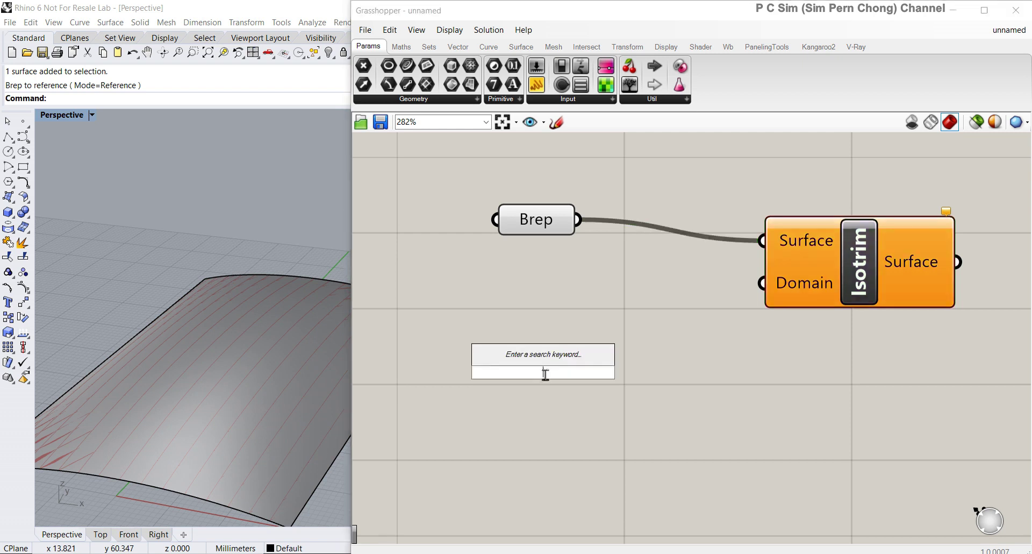
type("di")
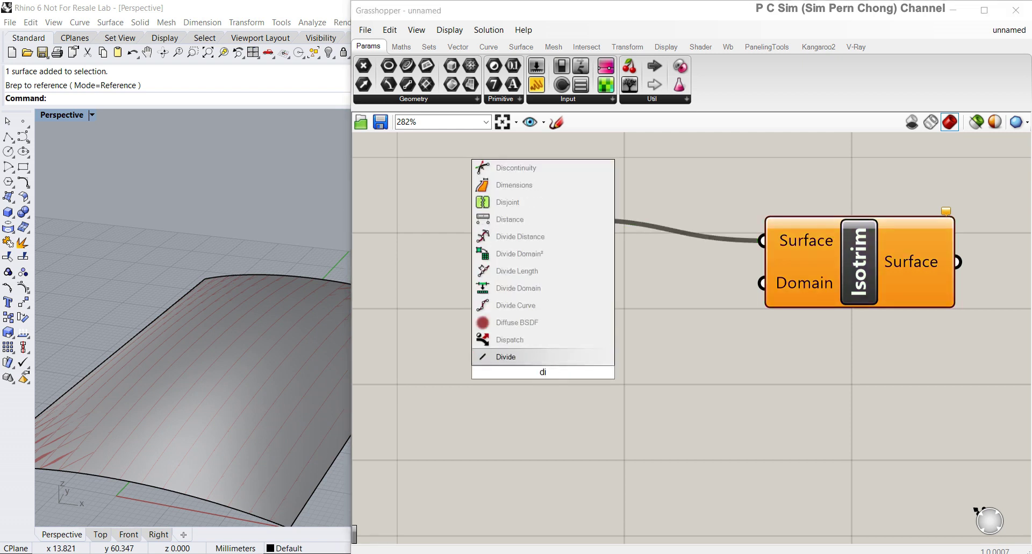
left_click(492, 253)
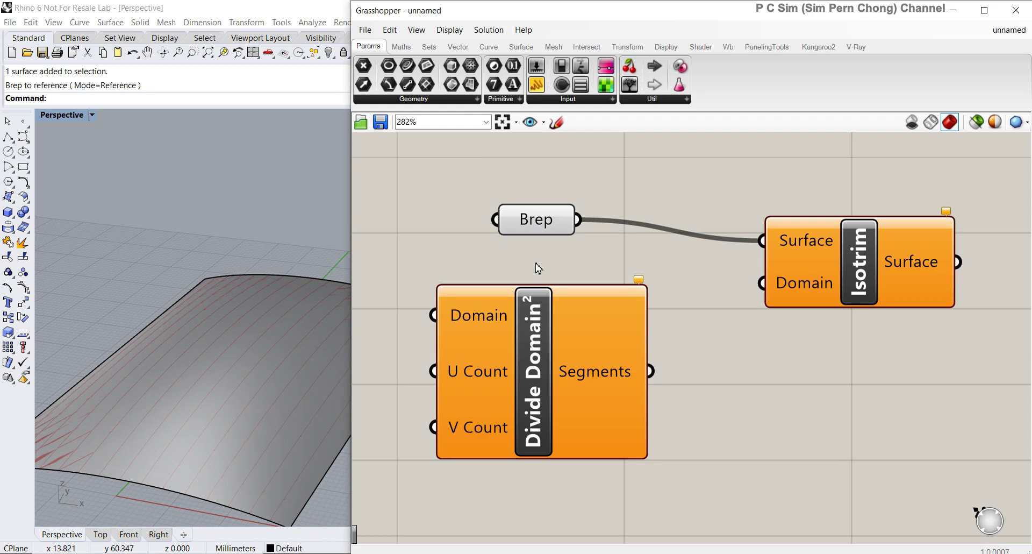
scroll(566, 369, "down", 3)
left_click_drag(558, 383, 588, 394)
left_click_drag(737, 321, 810, 321)
left_click_drag(557, 265, 501, 260)
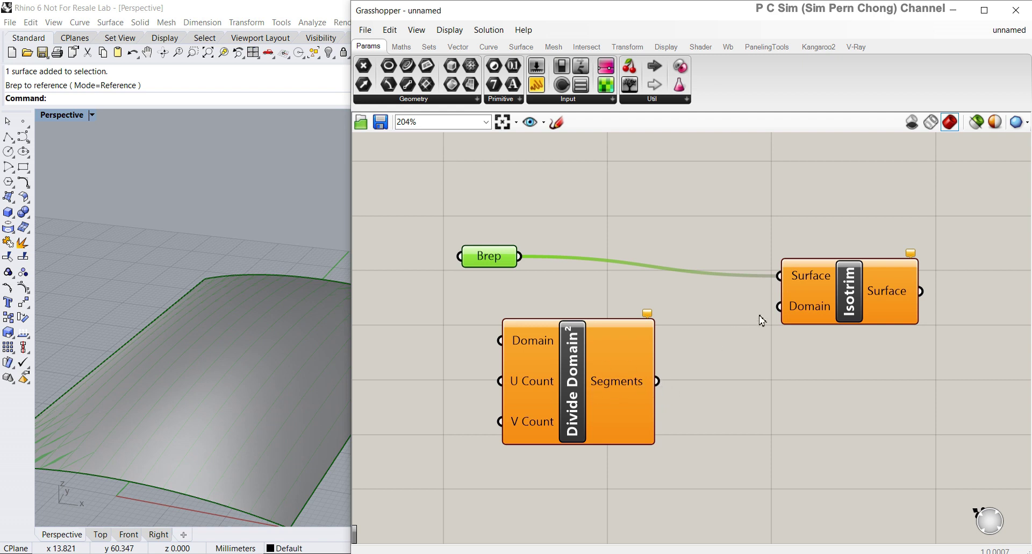
Wire Divide Domain² Segments into Isotrim's Domain and the Brep into Divide Domain²'s Domain
left_click_drag(658, 382, 785, 307)
right_click_drag(787, 311, 870, 284)
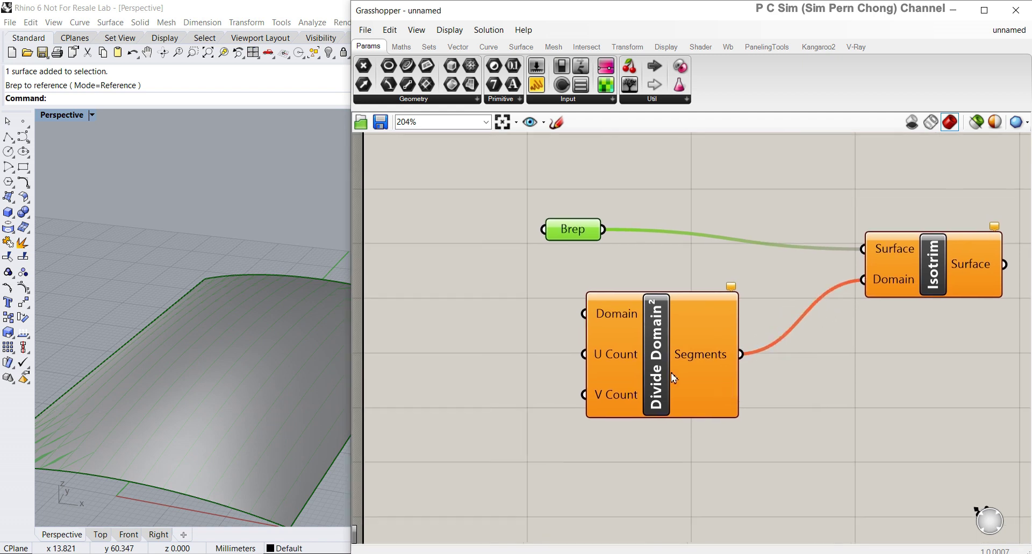
left_click_drag(658, 375, 683, 372)
left_click_drag(574, 232, 527, 217)
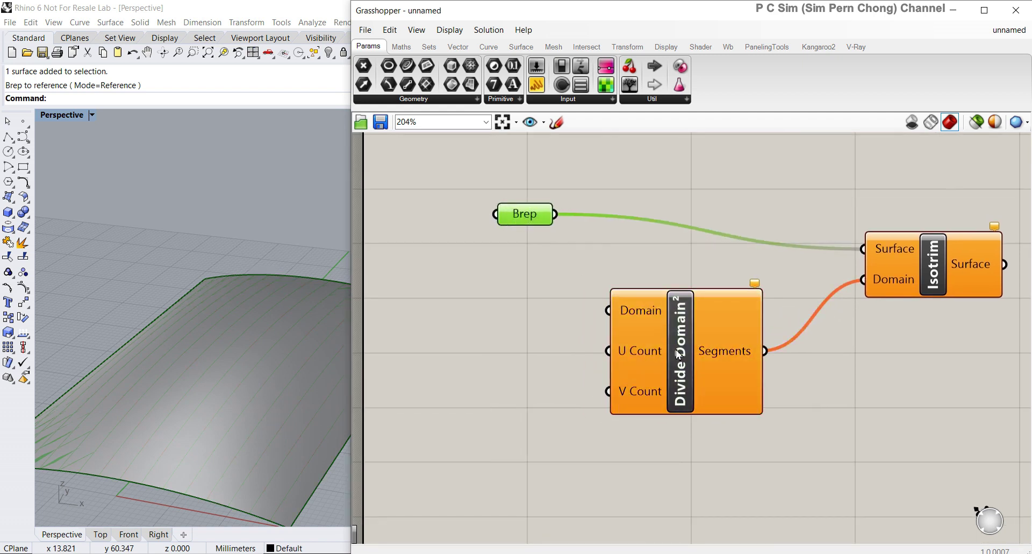
left_click_drag(675, 356, 661, 352)
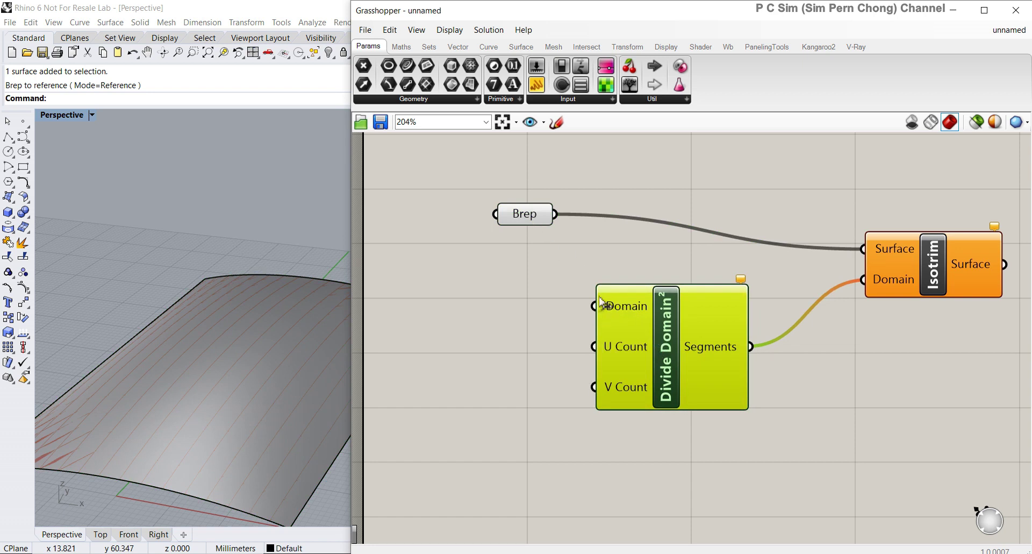
left_click_drag(529, 223, 594, 307)
scroll(254, 362, "down", 2)
Hide the original referenced surface in Rhino and orbit to view the subsurface grid
right_click(254, 360)
left_click(233, 333)
left_click(329, 52)
right_click_drag(237, 301, 233, 337)
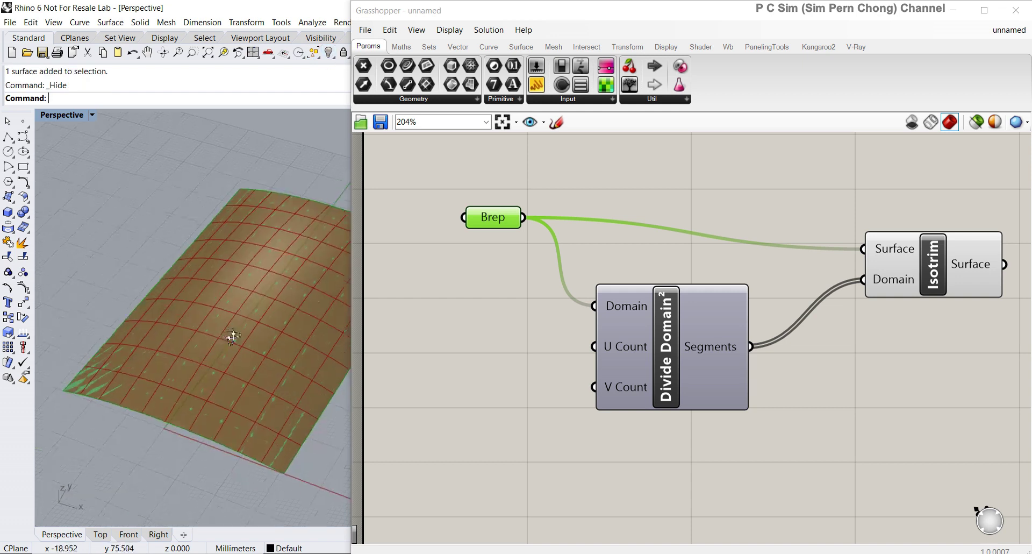
scroll(233, 337, "up", 2)
left_click_drag(691, 360, 710, 353)
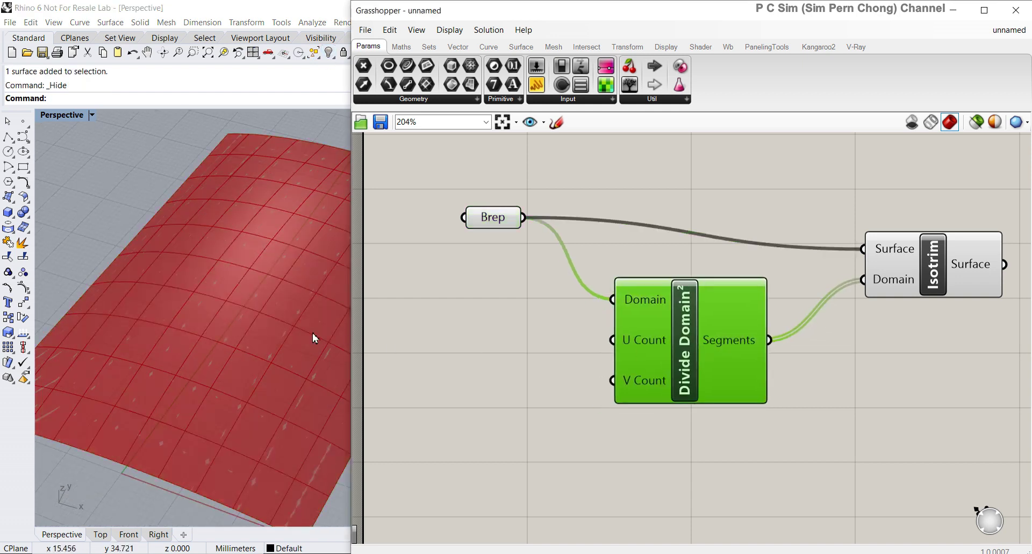
scroll(312, 332, "down", 3)
right_click_drag(255, 331, 198, 349)
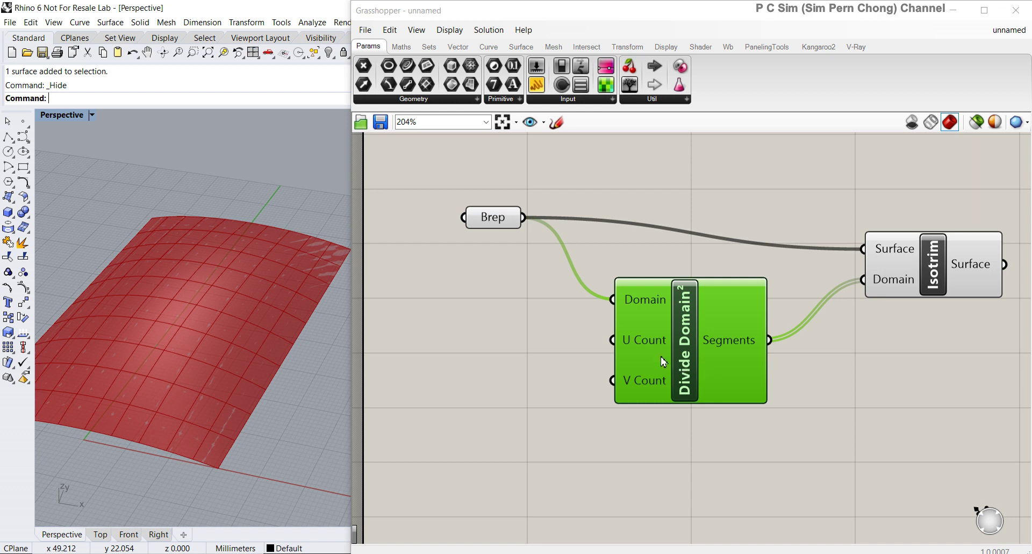
mouse_move(636, 353)
right_mouse_down()
mouse_move(693, 349)
mouse_move(634, 352)
right_mouse_up()
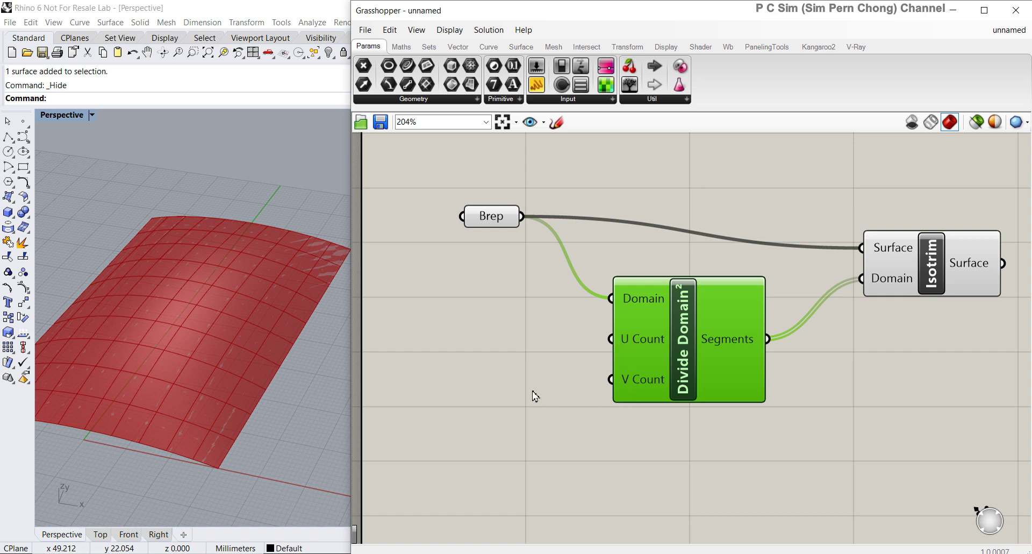
mouse_move(510, 384)
right_mouse_down()
mouse_move(527, 376)
mouse_move(519, 381)
right_mouse_up()
Create two Number Sliders set to 9 and wire them into U Count and V Count
double_click(471, 339)
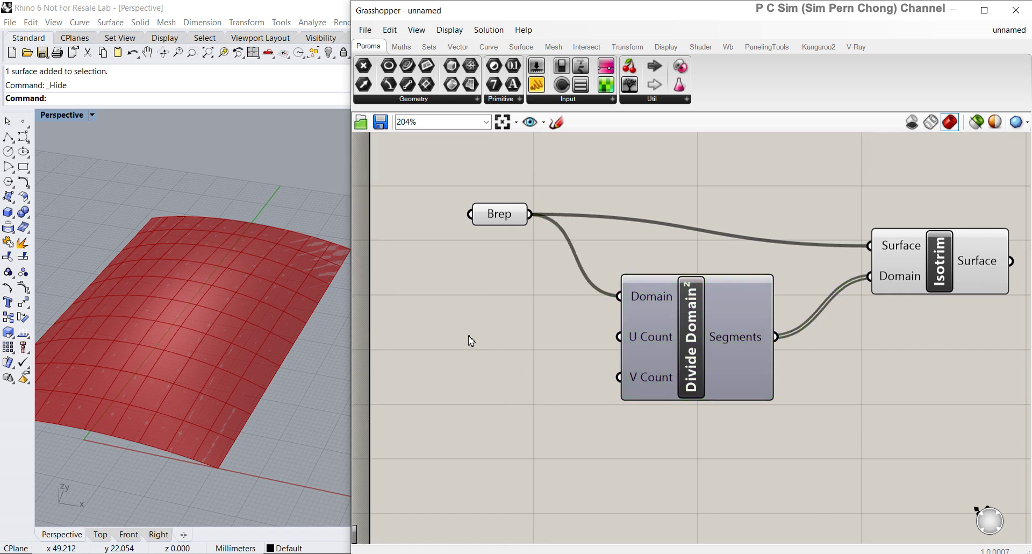
type("9")
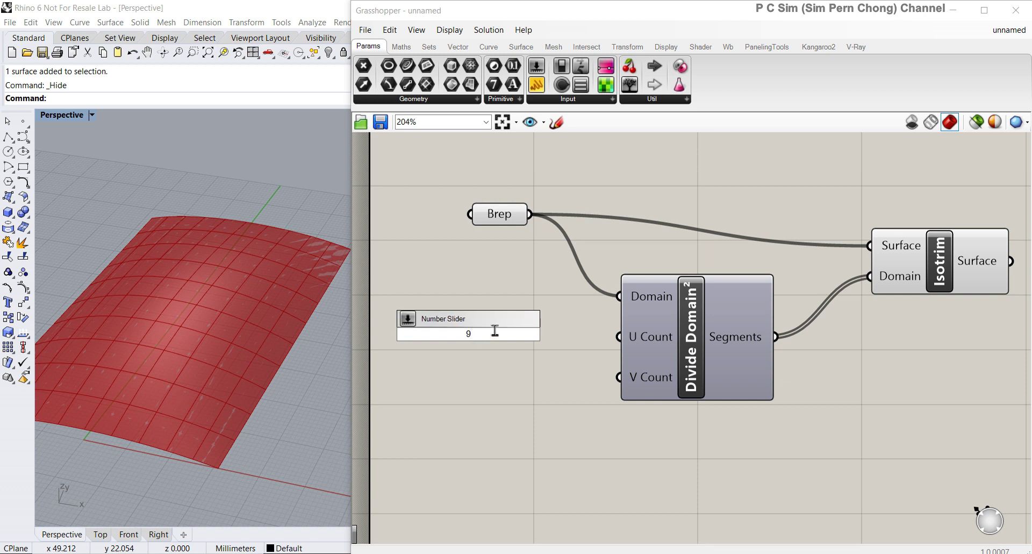
key("Return")
left_click_drag(509, 345, 494, 401)
left_click_drag(563, 330, 618, 337)
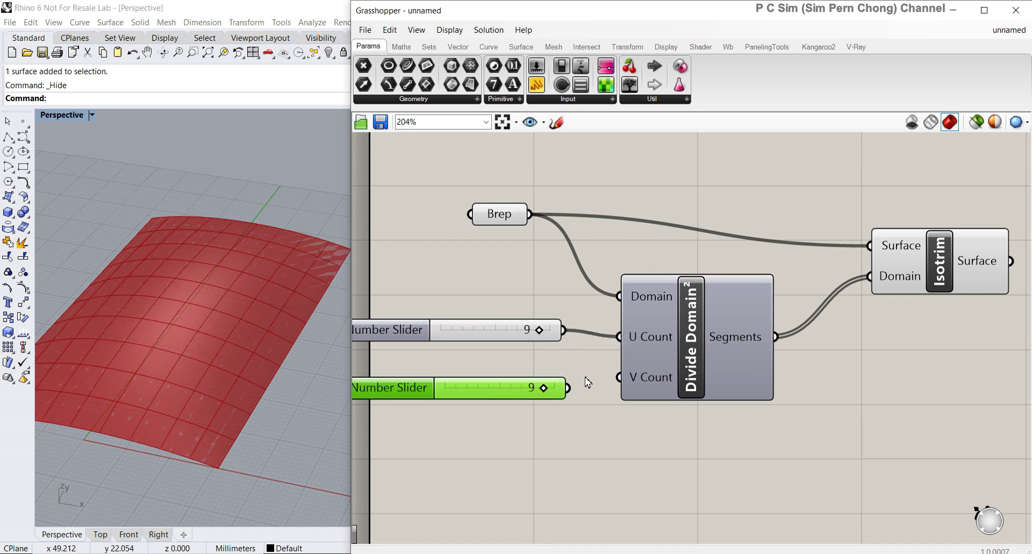
left_click_drag(568, 388, 619, 377)
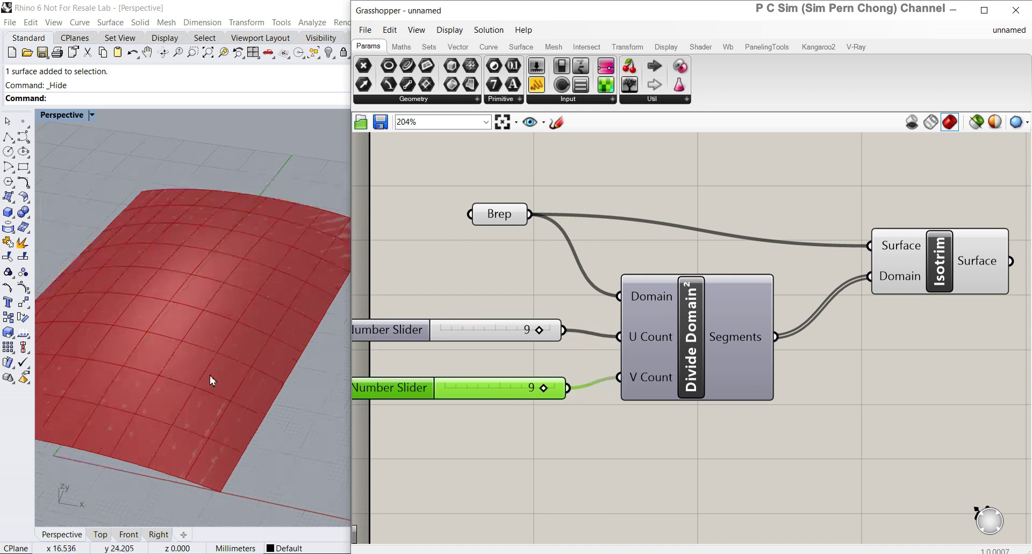
Tidy the definition layout and select Isotrim to highlight its 9×9 panels
right_click_drag(211, 376, 258, 374, "shift")
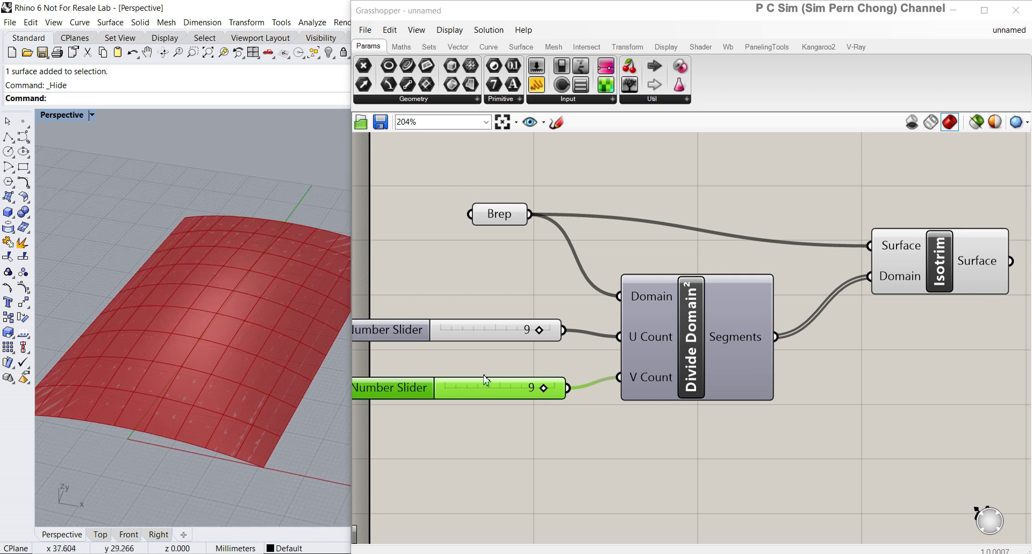
scroll(694, 366, "down", 2)
left_click_drag(419, 199, 967, 464)
right_click_drag(756, 402, 681, 390)
left_click(665, 422)
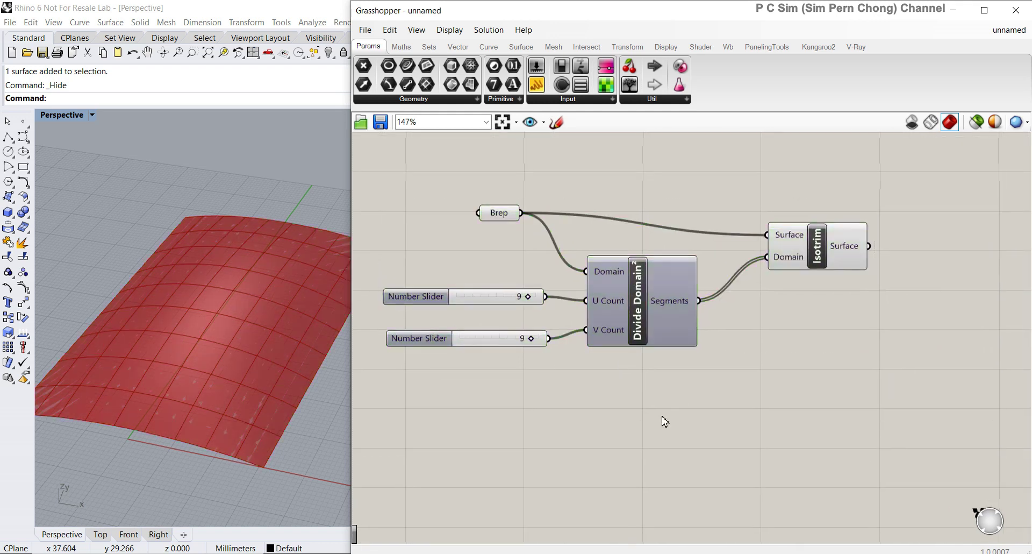
scroll(683, 417, "up", 2)
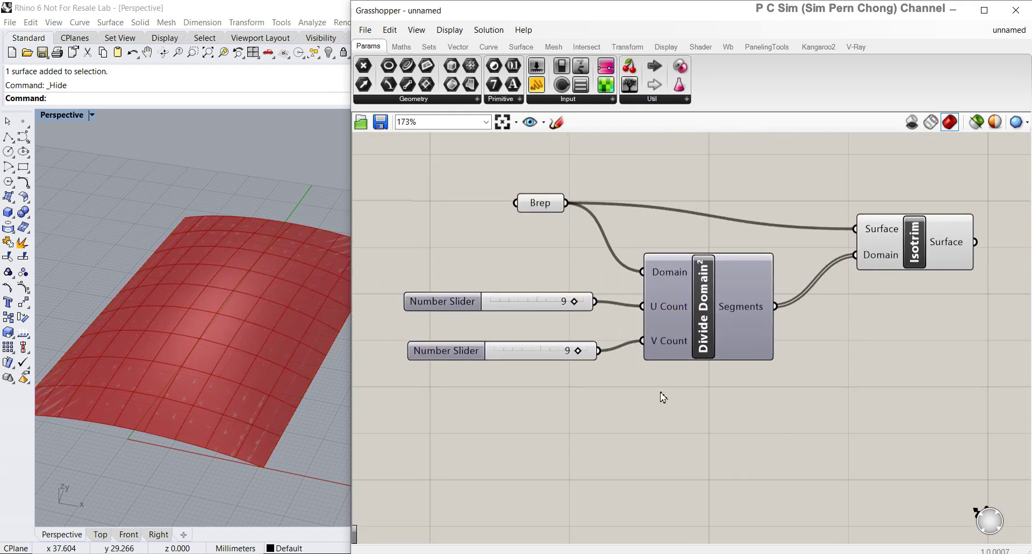
scroll(291, 337, "down", 3)
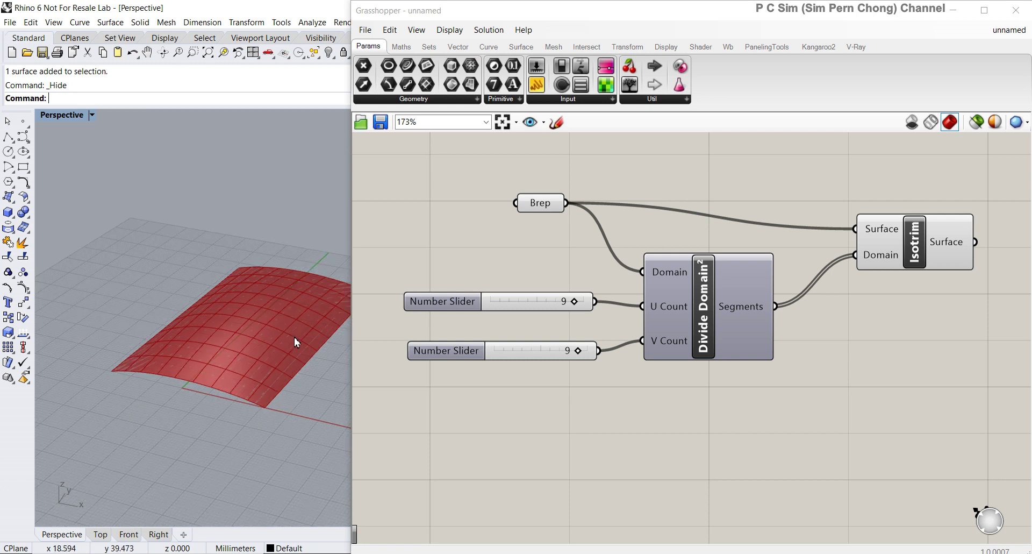
scroll(272, 373, "up", 3)
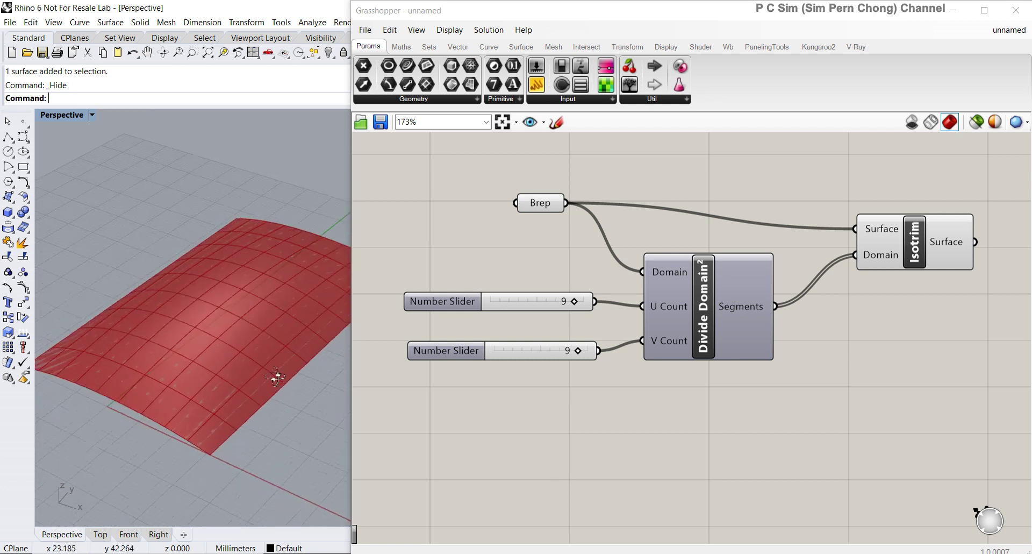
right_click_drag(748, 389, 737, 407)
left_click_drag(705, 369, 724, 371)
left_click(864, 271)
right_click_drag(656, 343, 640, 344)
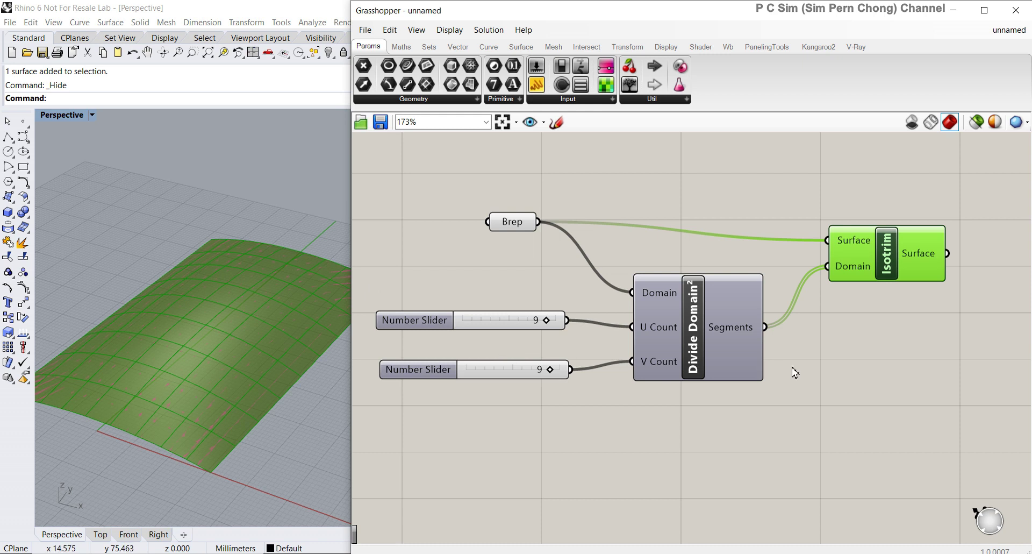
Raise the Isotrim component slightly while reviewing its Divide Domain inputs and sliders
right_click_drag(797, 373, 617, 395)
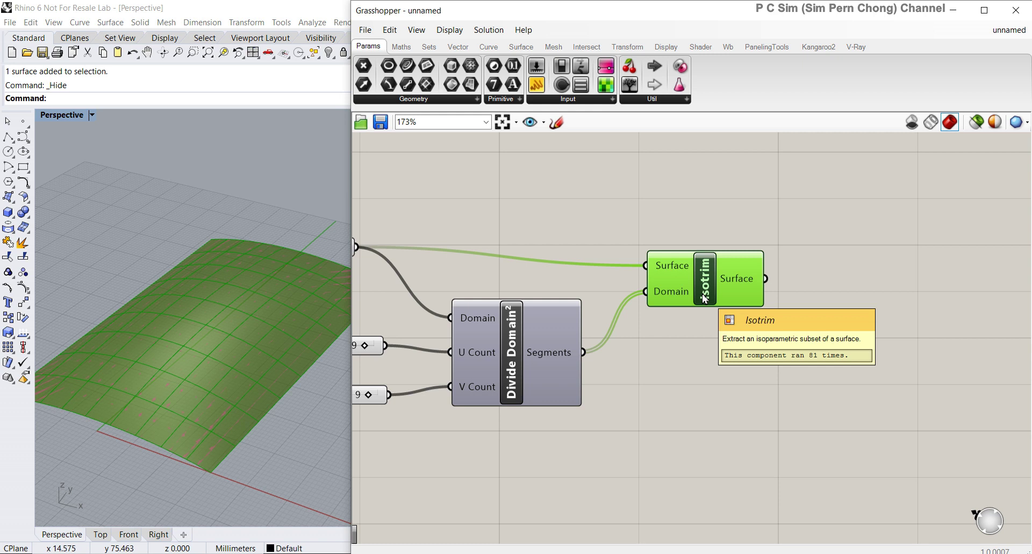
right_click_drag(830, 310, 676, 328)
left_click_drag(556, 307, 555, 295)
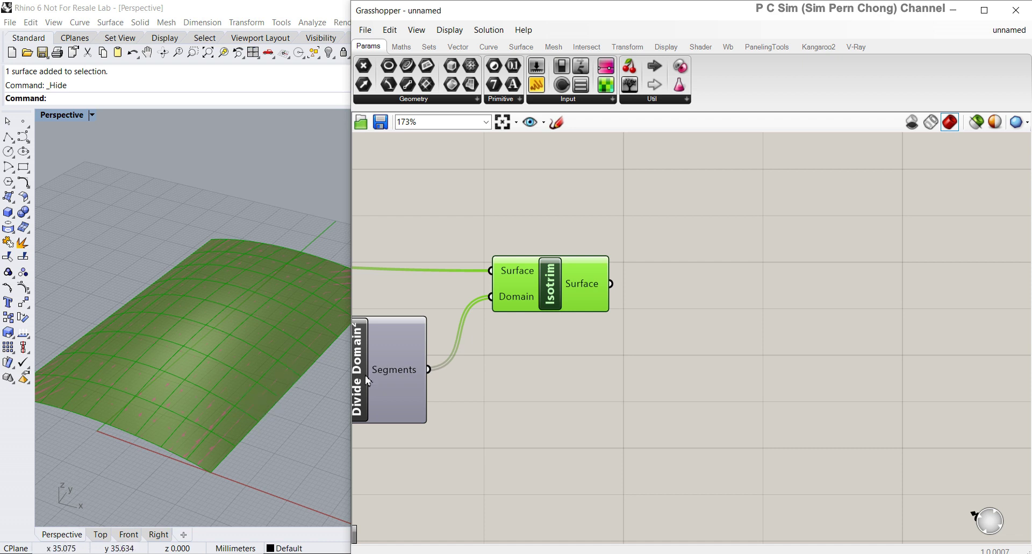
scroll(592, 378, "down", 1)
right_click_drag(592, 377, 695, 376)
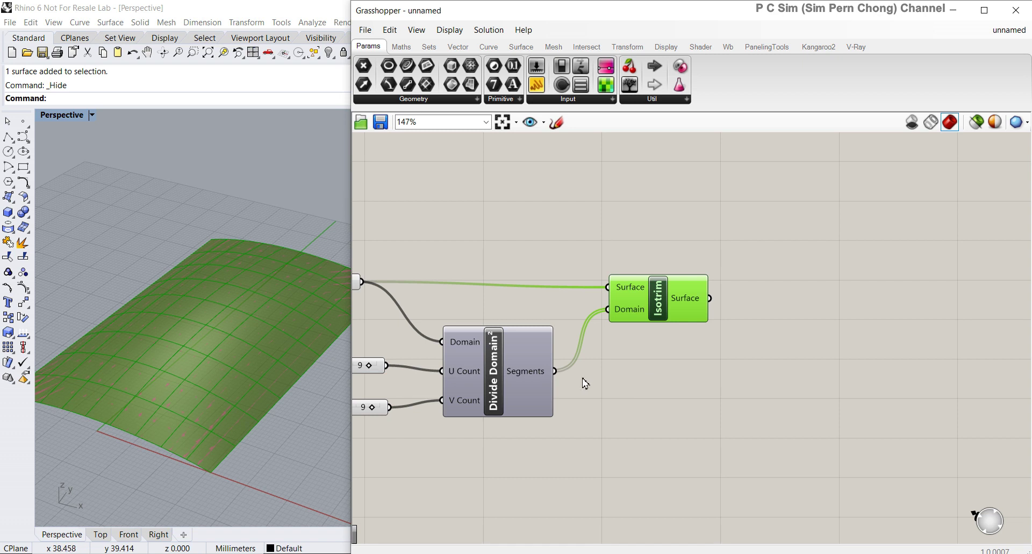
right_click_drag(640, 373, 519, 383)
scroll(665, 358, "up", 2)
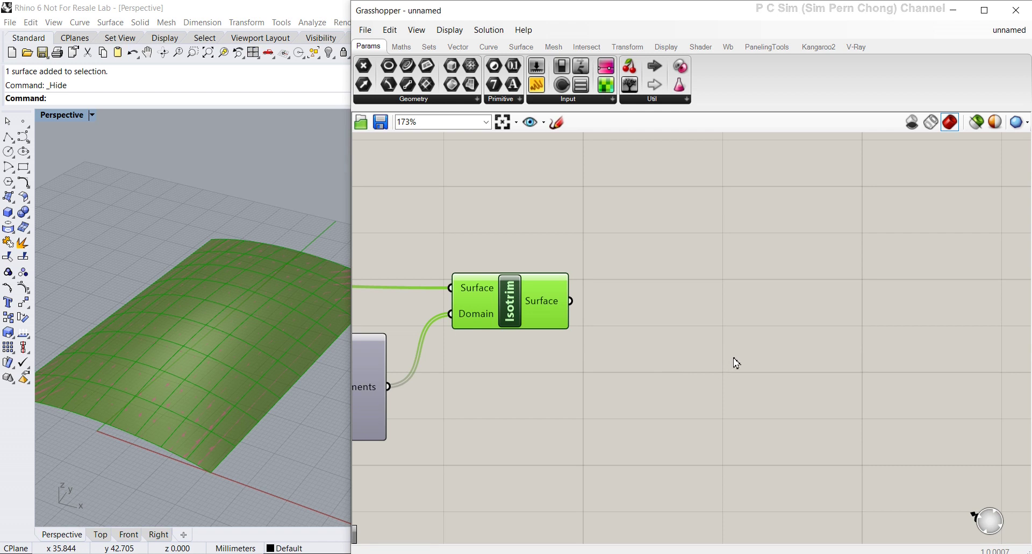
Add a Deconstruct Brep component via 'de' and feed it Isotrim's Surface output
double_click(717, 294)
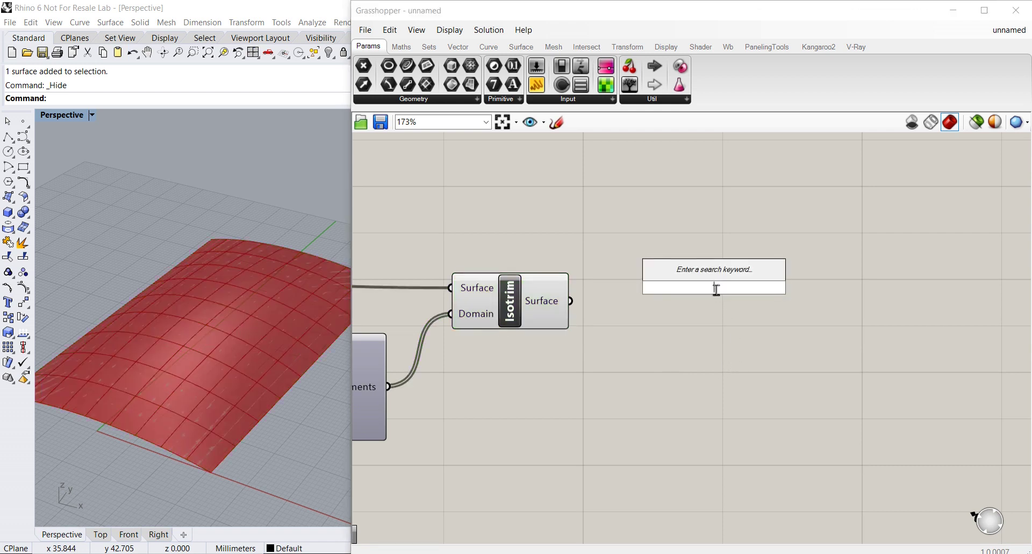
type("de")
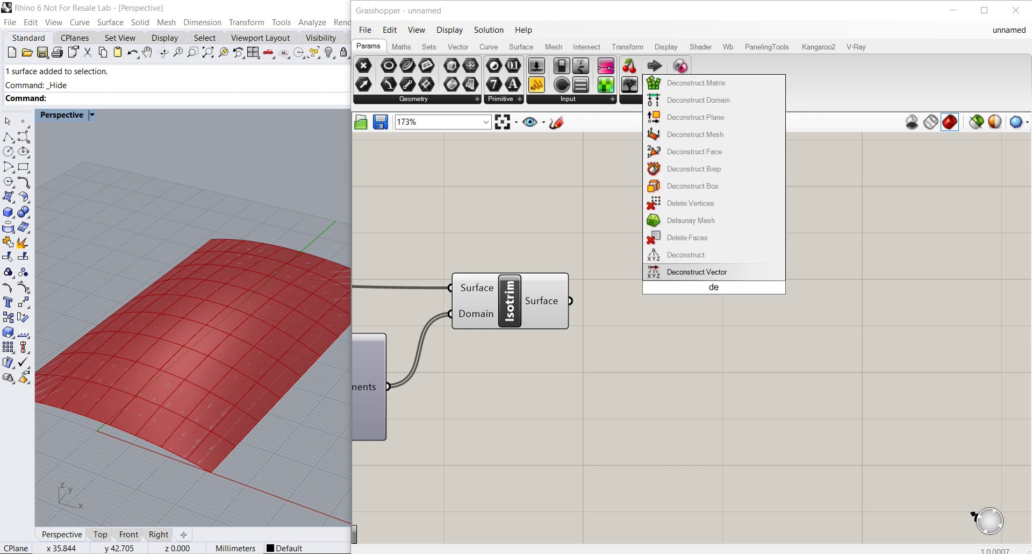
left_click(732, 170)
left_click(724, 322)
left_click_drag(724, 322, 769, 346)
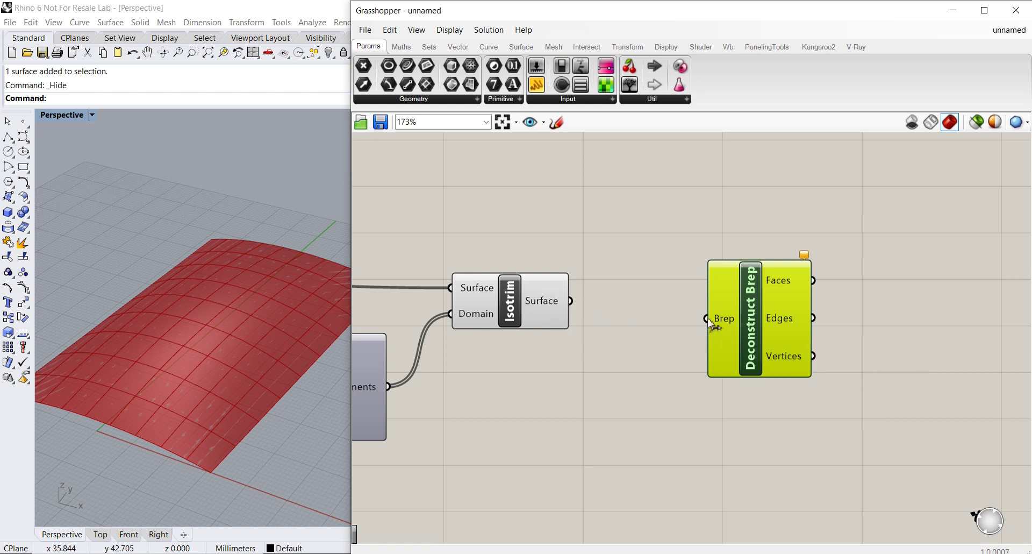
left_click_drag(571, 302, 706, 318)
Arrange Deconstruct Brep to the right of Isotrim and orbit the Rhino view of the panels
right_click_drag(560, 357, 672, 350)
scroll(261, 379, "up", 4)
scroll(264, 369, "down", 5)
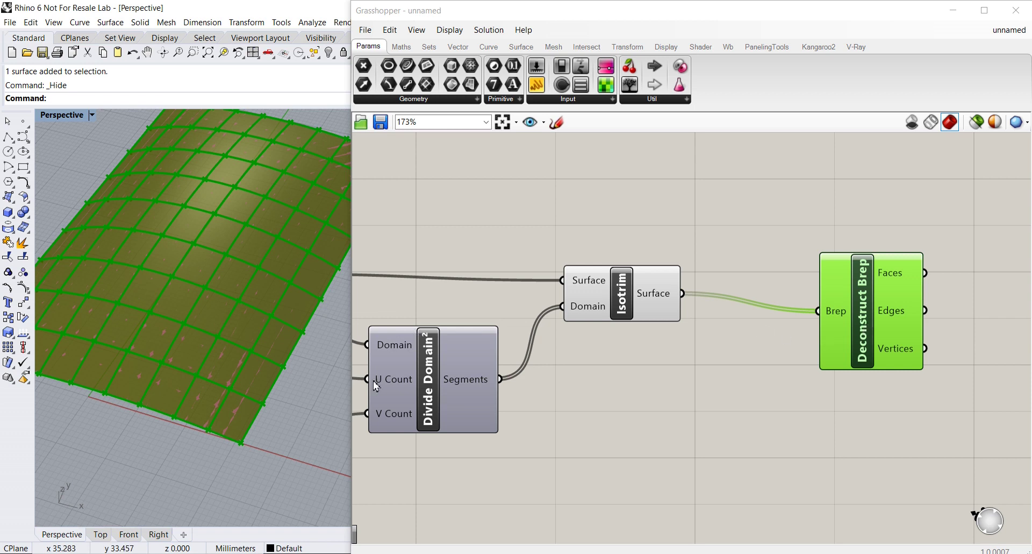
scroll(242, 401, "up", 4)
left_click_drag(845, 355, 776, 359)
scroll(220, 392, "down", 5)
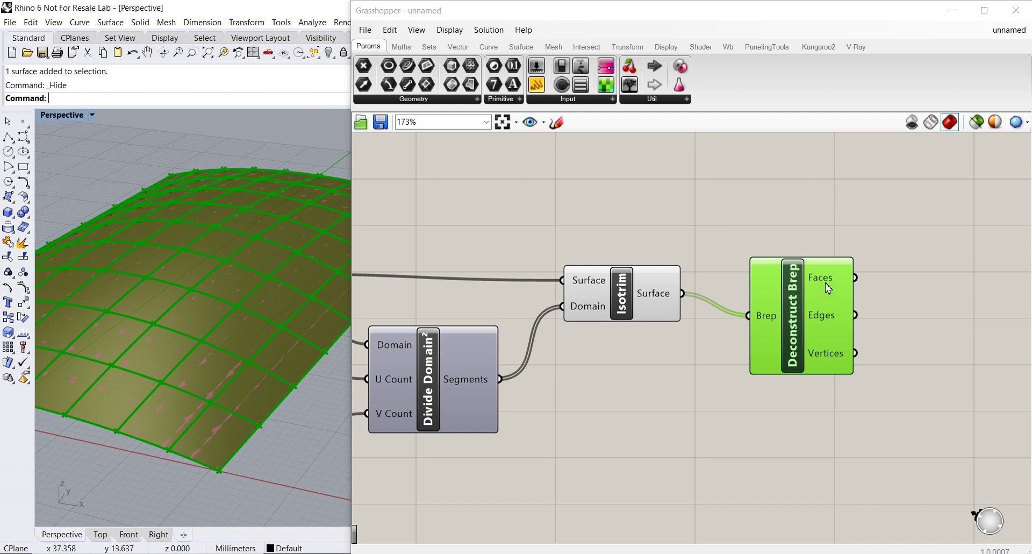
scroll(828, 288, "up", 4)
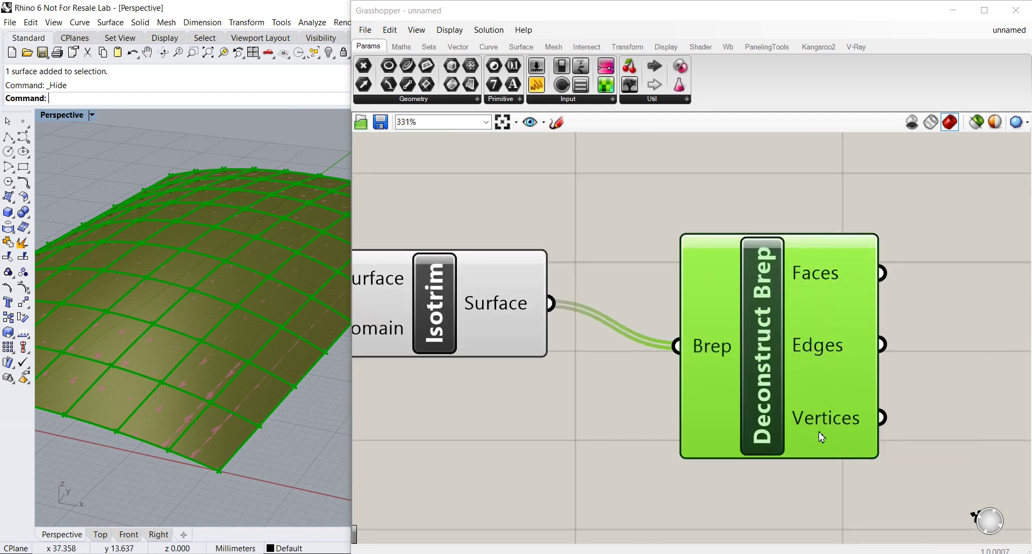
scroll(838, 439, "down", 1)
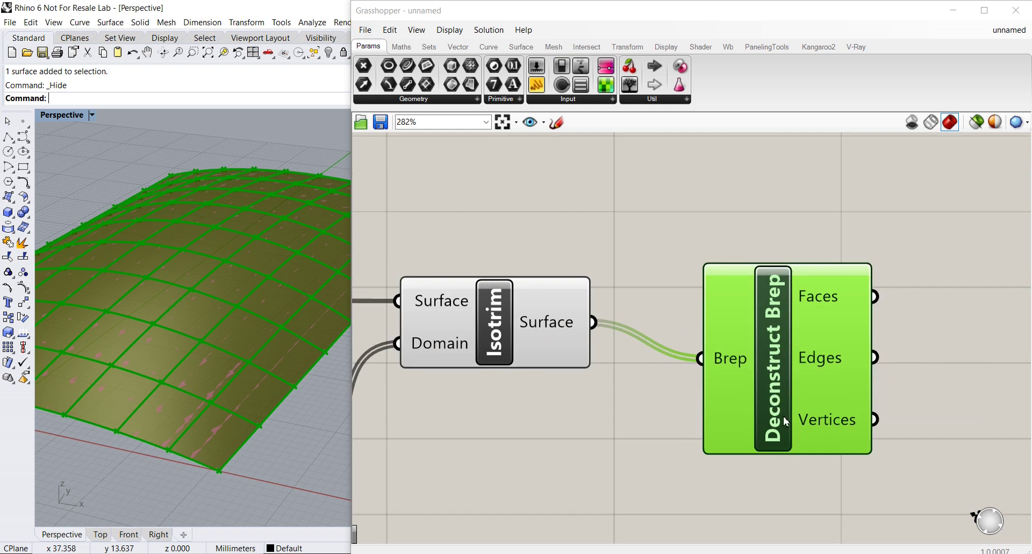
left_click_drag(796, 423, 830, 411)
right_click_drag(592, 387, 668, 353)
scroll(571, 353, "down", 2)
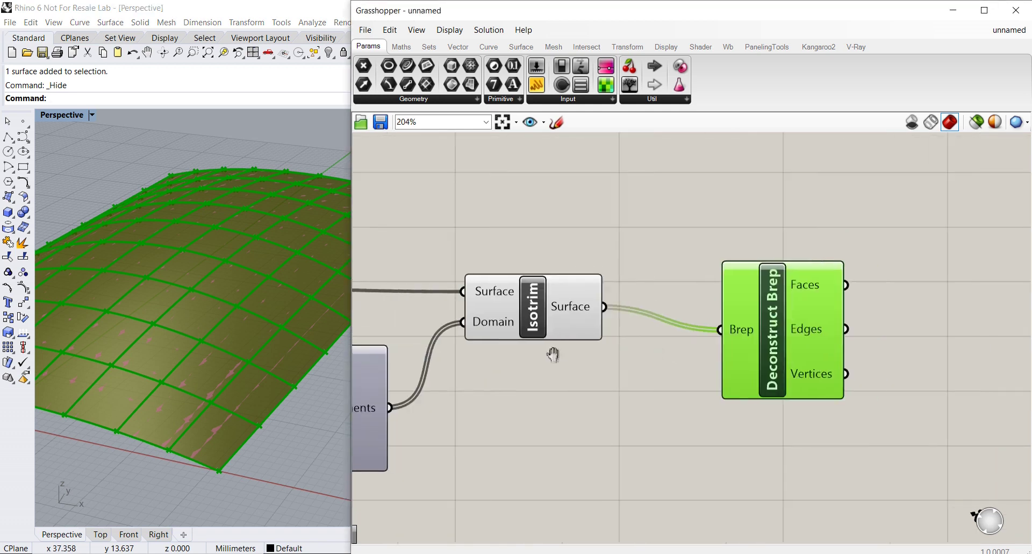
left_click_drag(786, 353, 851, 351)
left_click_drag(540, 332, 546, 325)
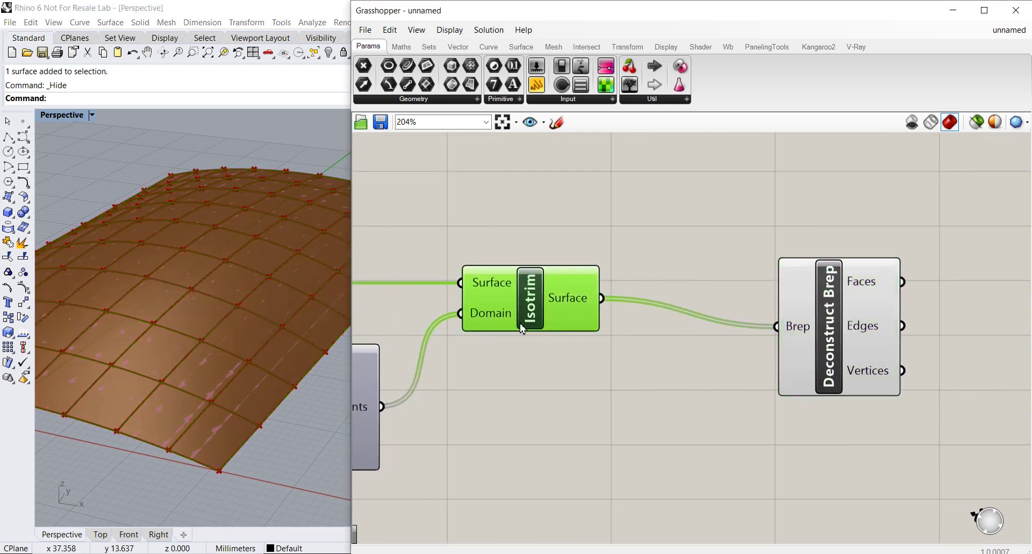
scroll(250, 373, "down", 4)
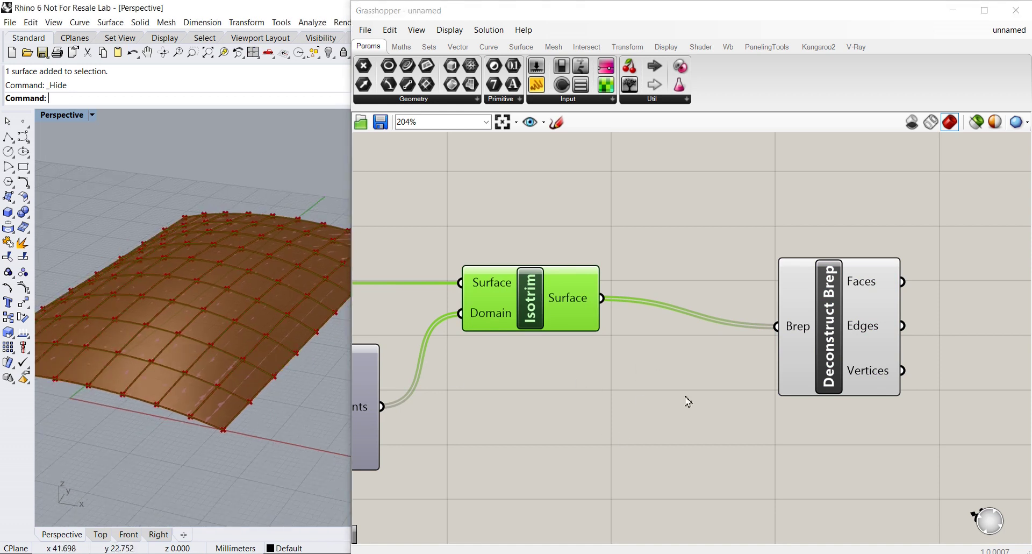
mouse_move(258, 380)
right_mouse_down()
mouse_move(206, 385)
mouse_move(246, 389)
right_mouse_up()
mouse_move(234, 343)
right_mouse_down()
mouse_move(213, 373)
mouse_move(240, 353)
right_mouse_up()
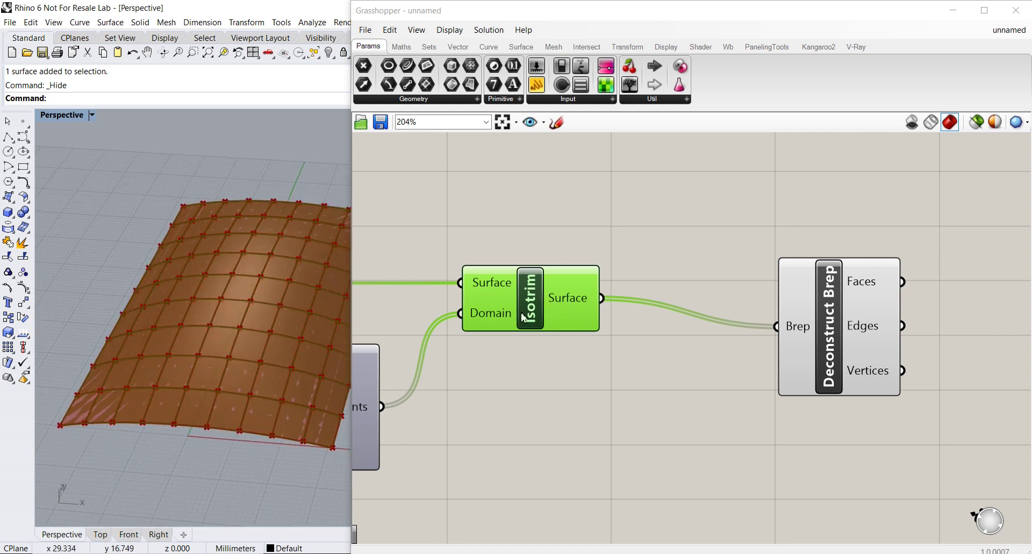
Add a List Item component via 'lis' and disconnect Isotrim from Deconstruct Brep's Brep input
double_click(645, 402)
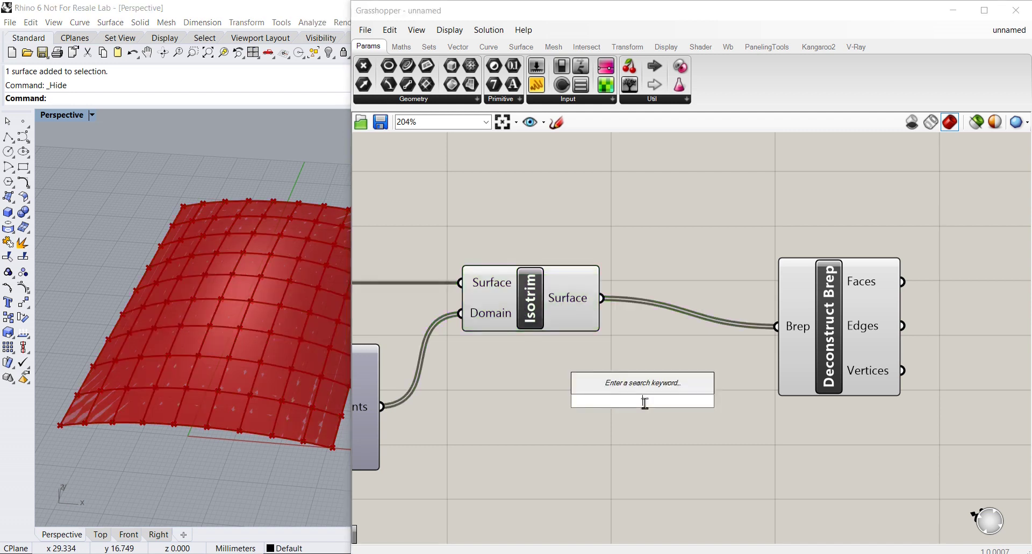
type("lis")
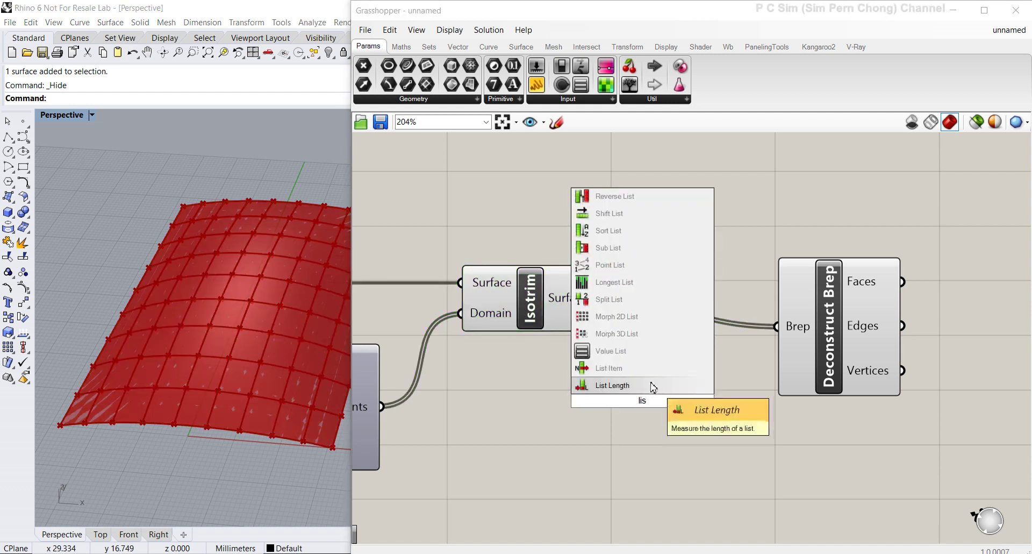
left_click(613, 368)
left_click_drag(843, 356, 900, 352)
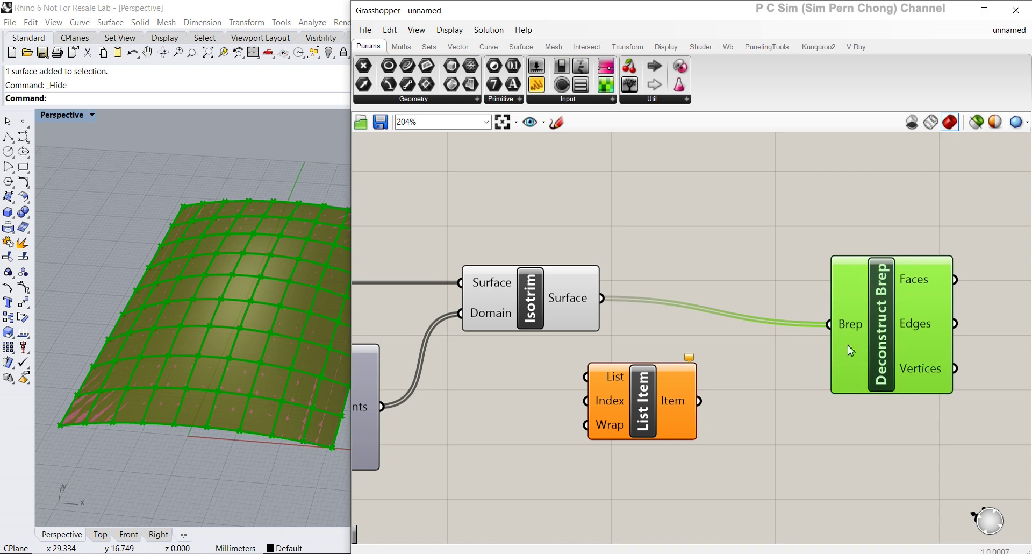
right_click(845, 327)
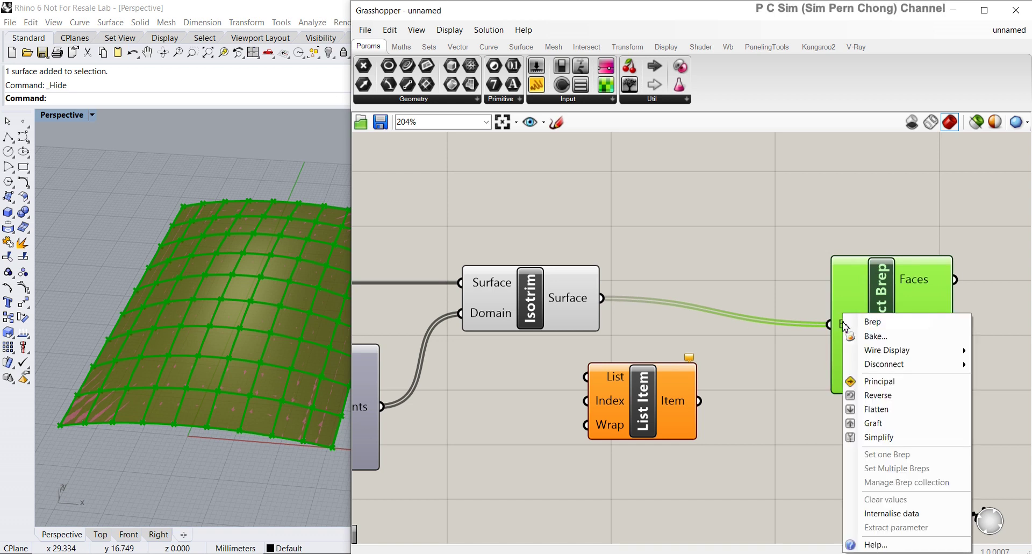
mouse_move(873, 364)
left_click(809, 366)
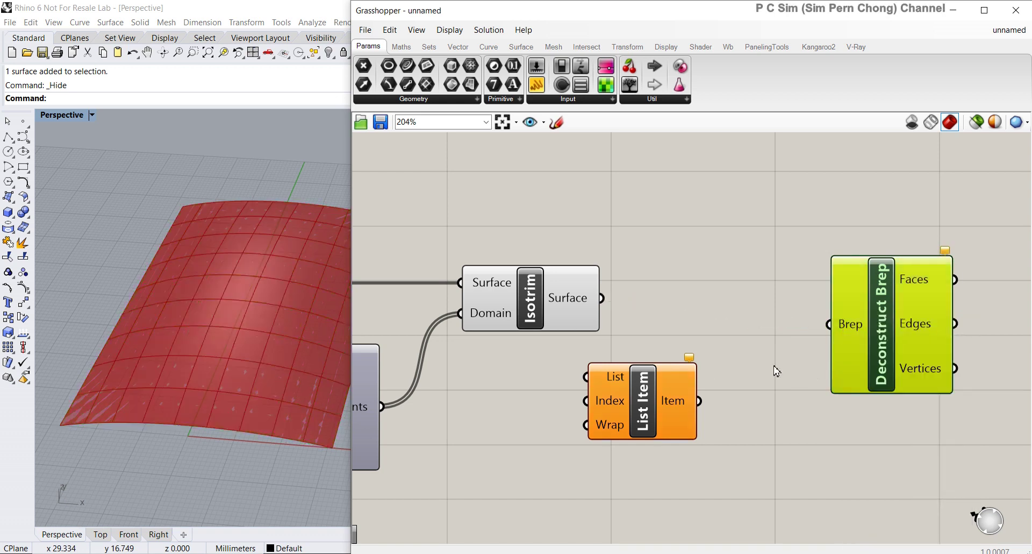
Wire Isotrim's Surface output into List Item's List input and turn off Isotrim's preview
left_click(642, 393)
left_click_drag(642, 392, 706, 374)
left_click_drag(602, 298, 650, 359)
right_click(531, 295)
left_click(554, 314)
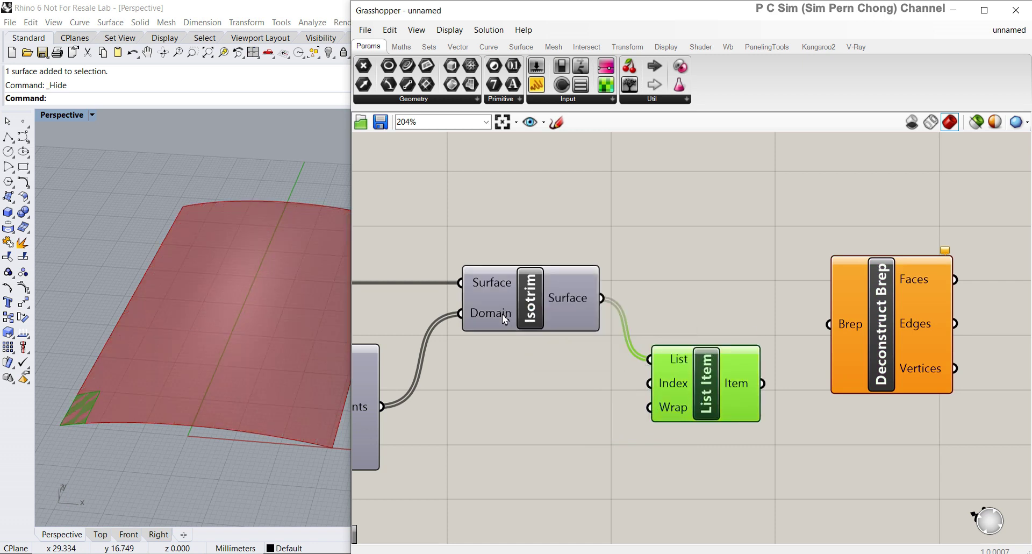
Select List Item to highlight its single corner panel and orbit the Rhino view around it
right_click_drag(241, 343, 344, 323, "shift")
left_click(521, 418)
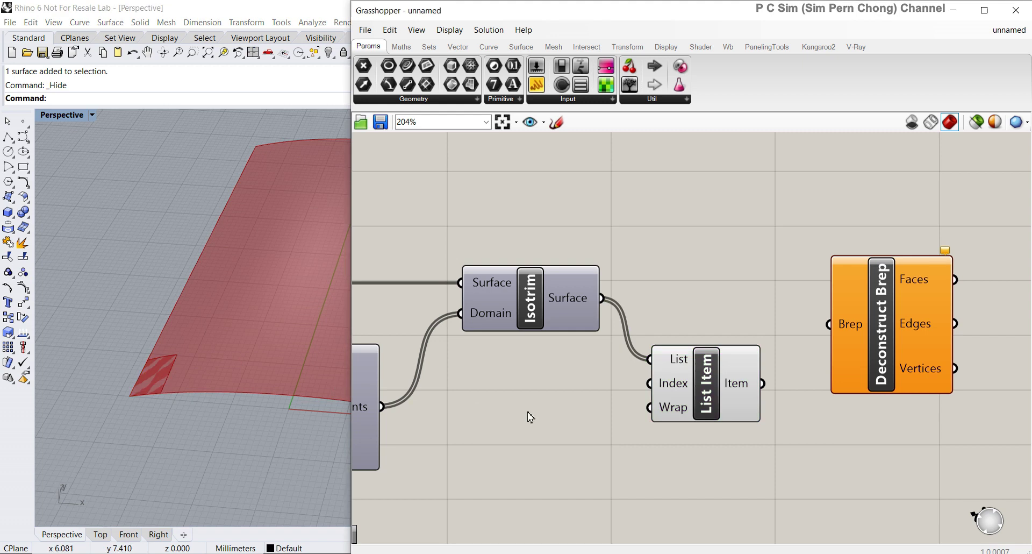
left_click(702, 402)
scroll(233, 362, "up", 5)
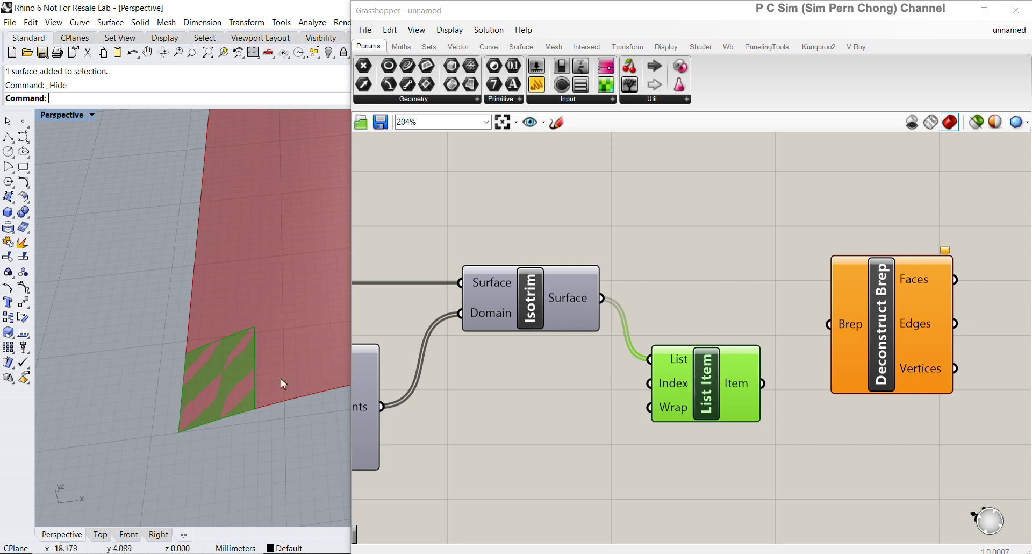
right_click_drag(212, 403, 244, 387)
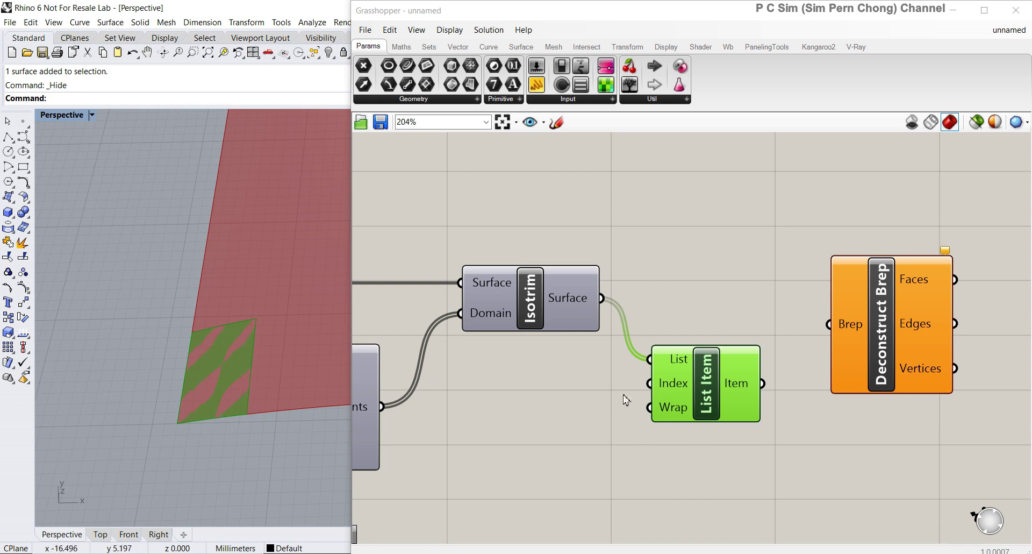
Add a Number Slider set to 0 and wire it into List Item's Index input
double_click(482, 394)
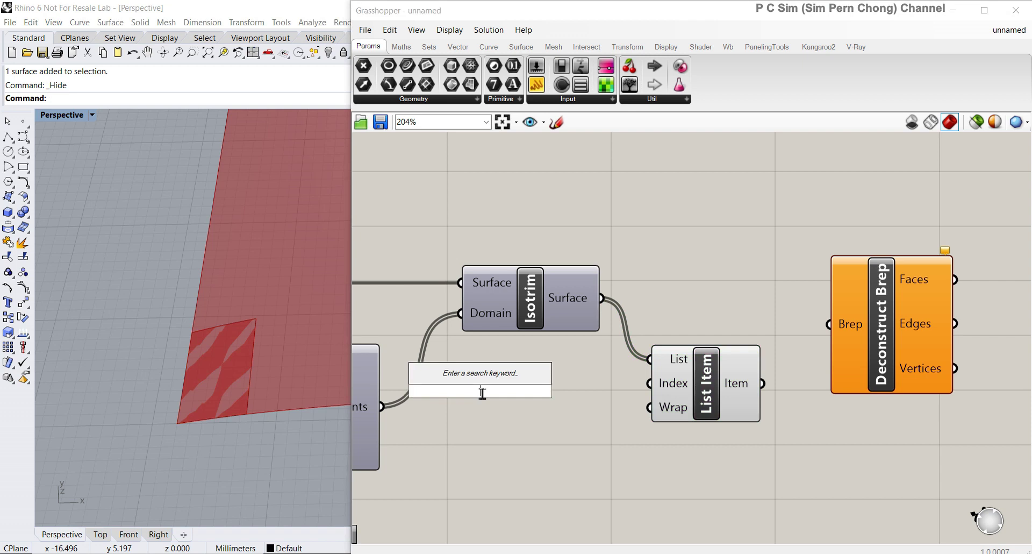
type("number slider")
key("Return")
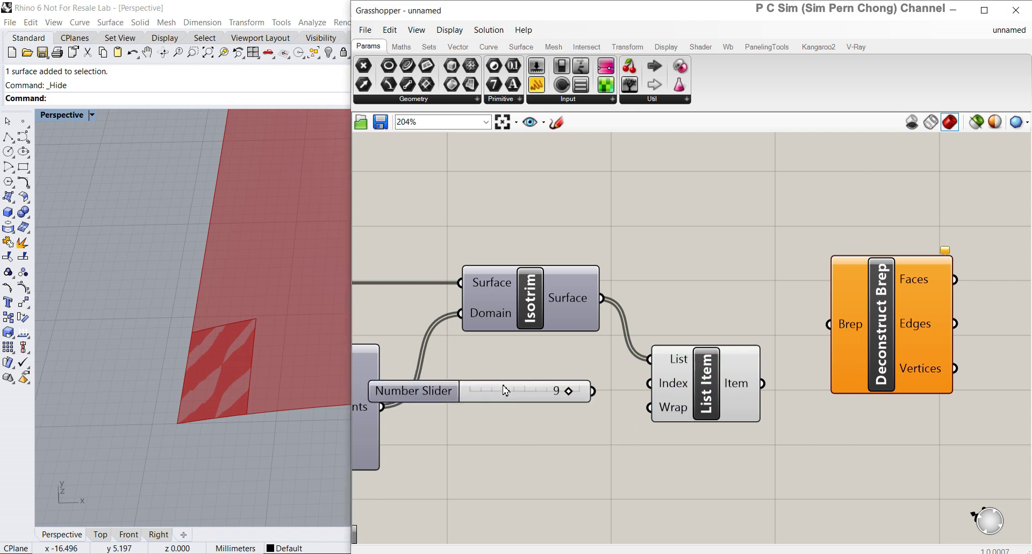
left_click_drag(566, 395, 475, 393)
left_click_drag(594, 391, 650, 383)
right_click_drag(314, 382, 188, 419)
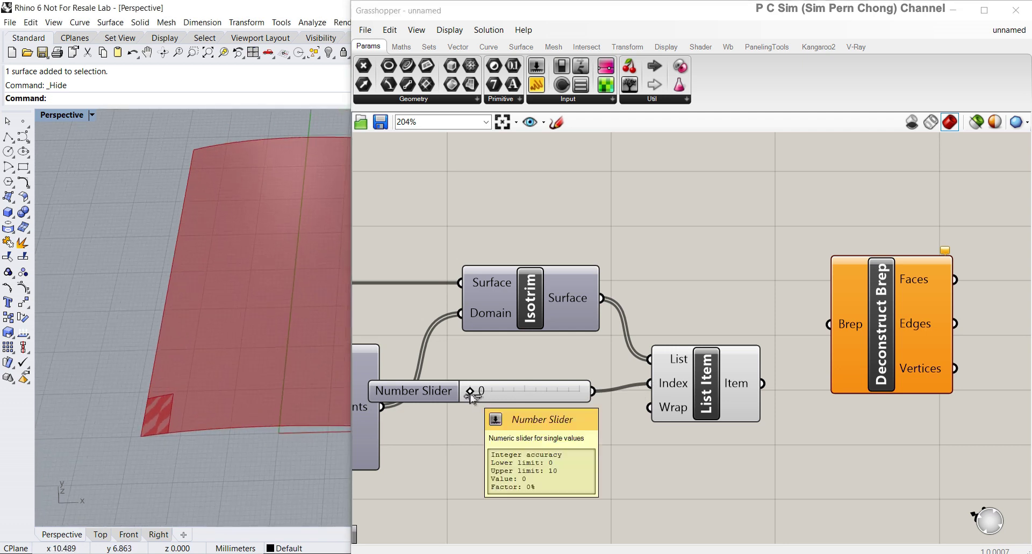
Raise the index slider through 2 and 5 up to 6, nudging List Item aside
left_click_drag(475, 395, 513, 397)
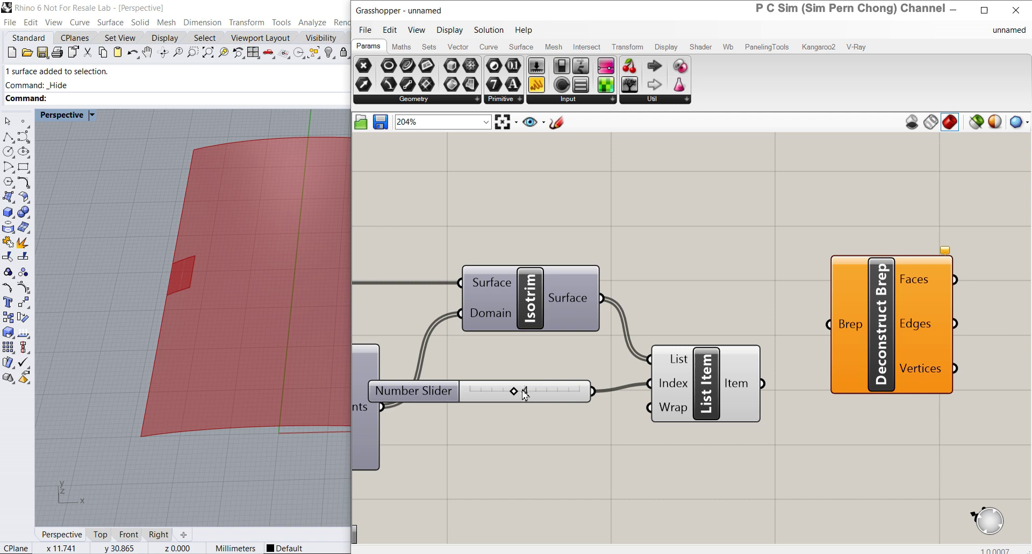
left_click_drag(520, 396, 541, 398)
scroll(532, 325, "down", 1)
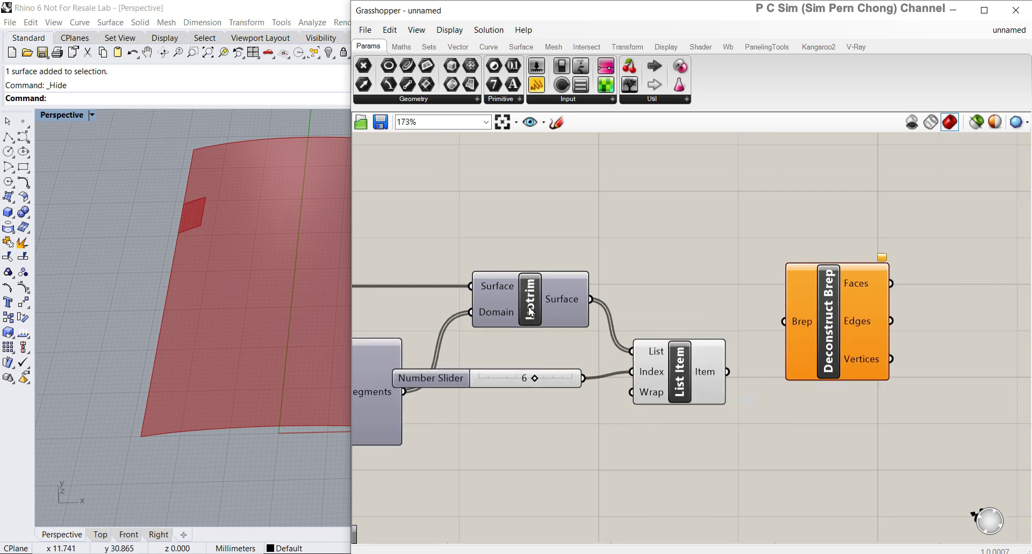
right_click_drag(280, 322, 259, 301)
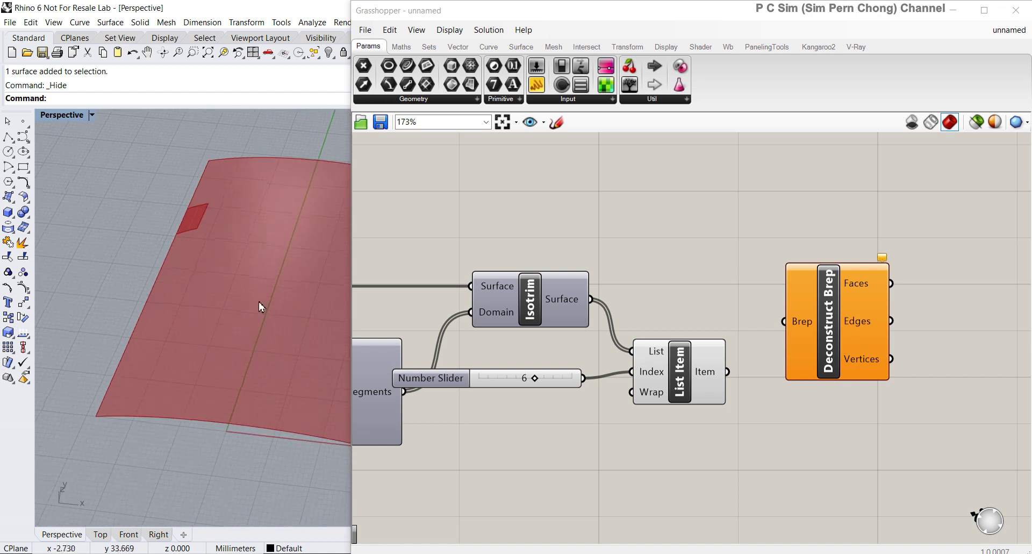
scroll(259, 302, "down", 3)
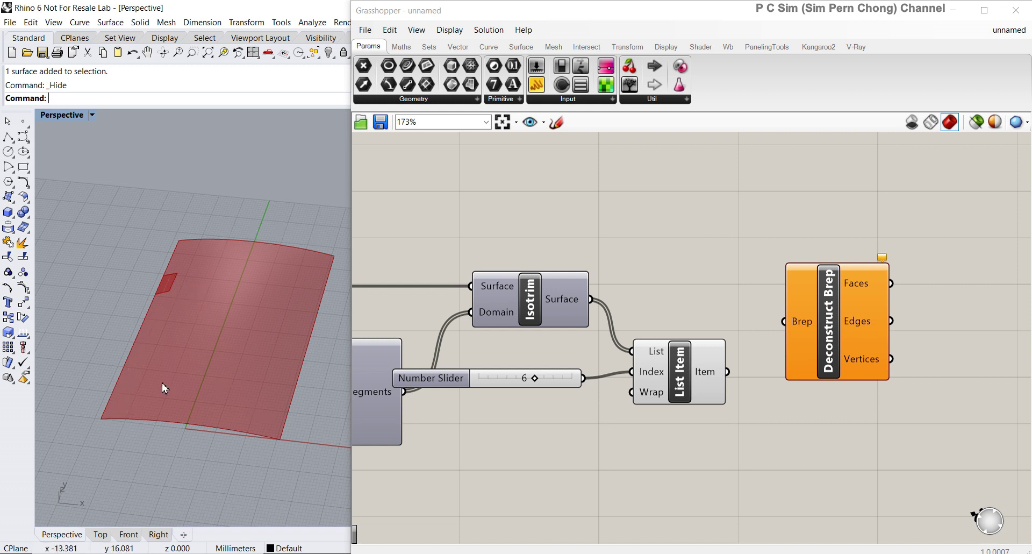
left_click_drag(655, 377, 688, 364)
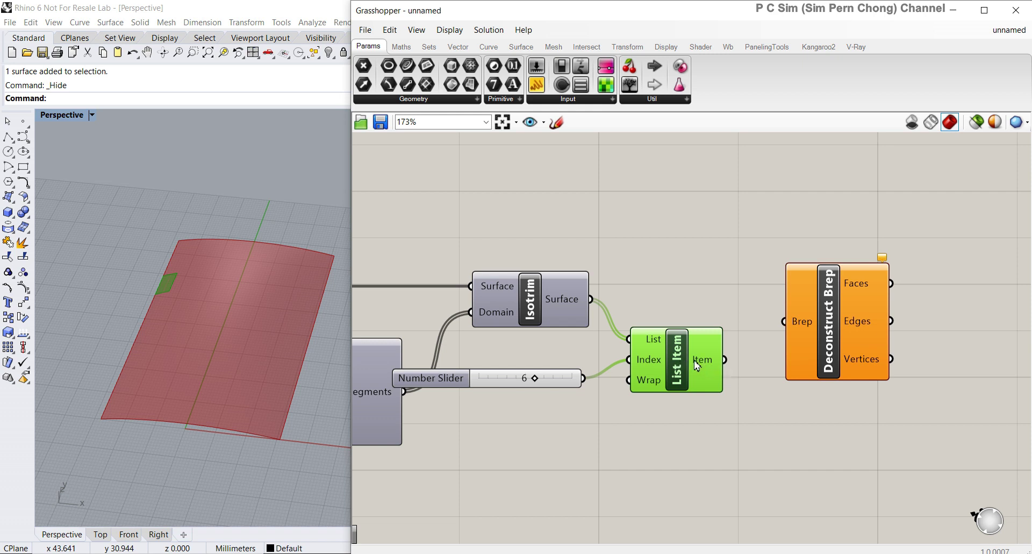
scroll(704, 363, "up", 2)
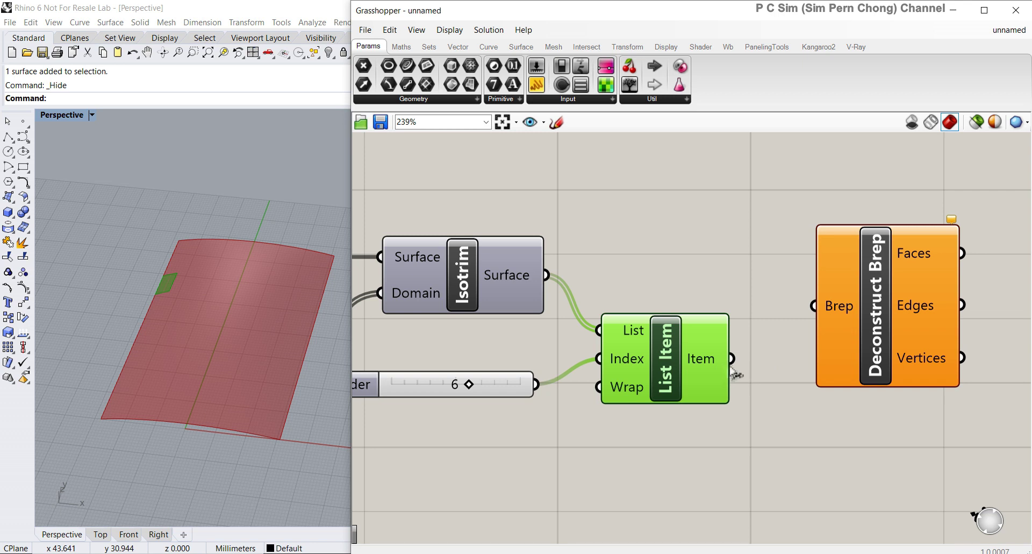
Wire List Item's Item output into Deconstruct Brep's Brep input
left_click_drag(732, 358, 813, 305)
scroll(198, 288, "up", 2)
scroll(241, 327, "up", 4)
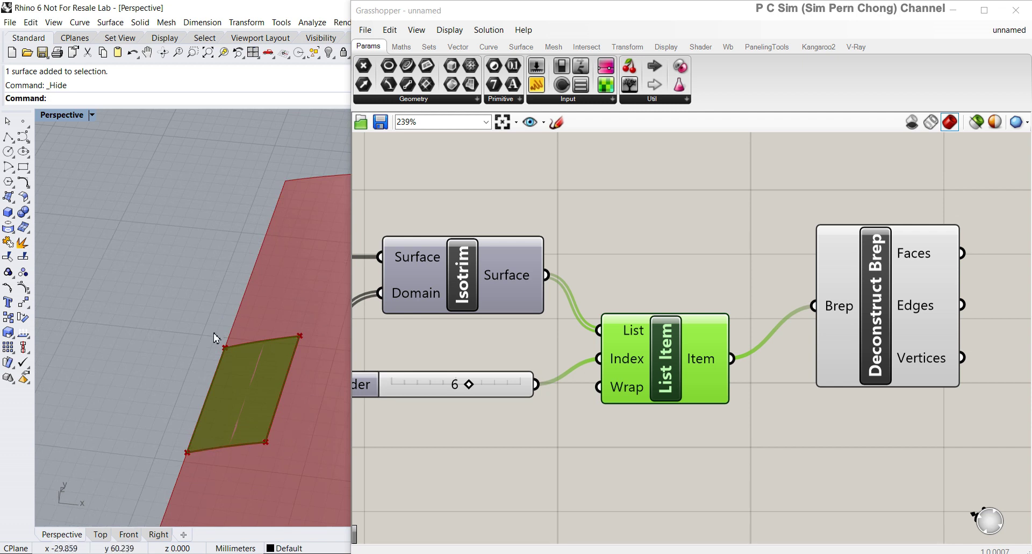
scroll(308, 331, "down", 1)
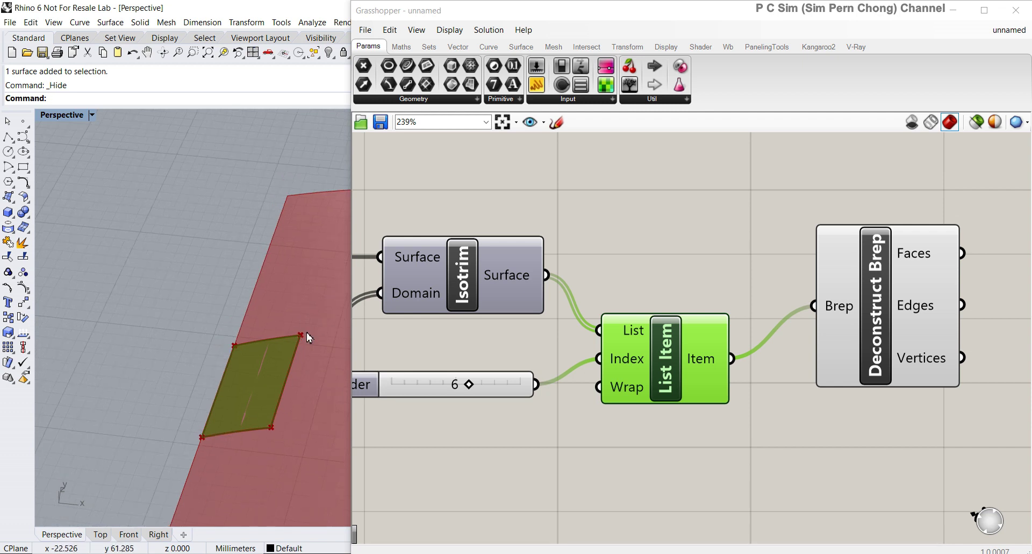
scroll(307, 331, "down", 1)
right_click_drag(306, 332, 247, 332, "shift")
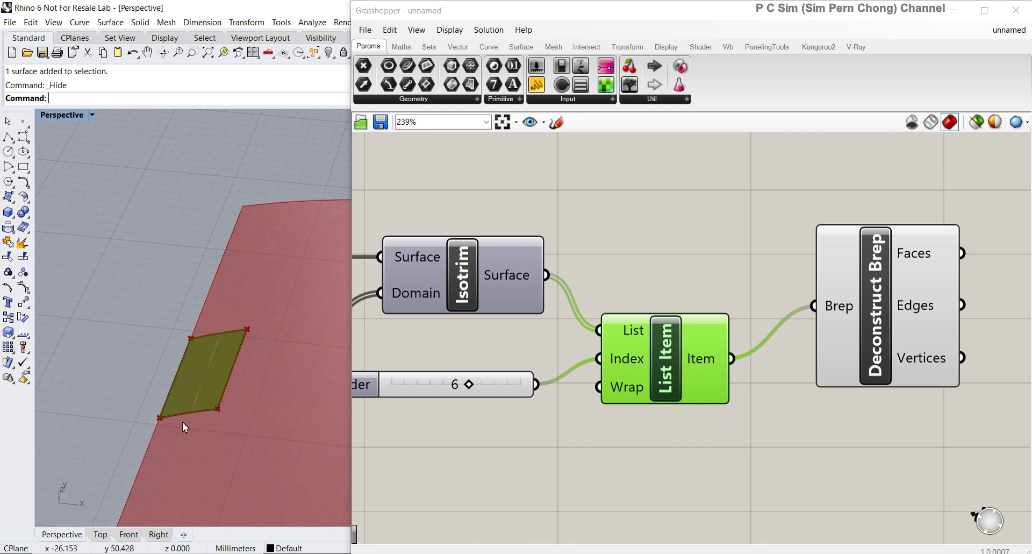
scroll(211, 425, "down", 6)
right_click_drag(226, 418, 218, 336, "shift")
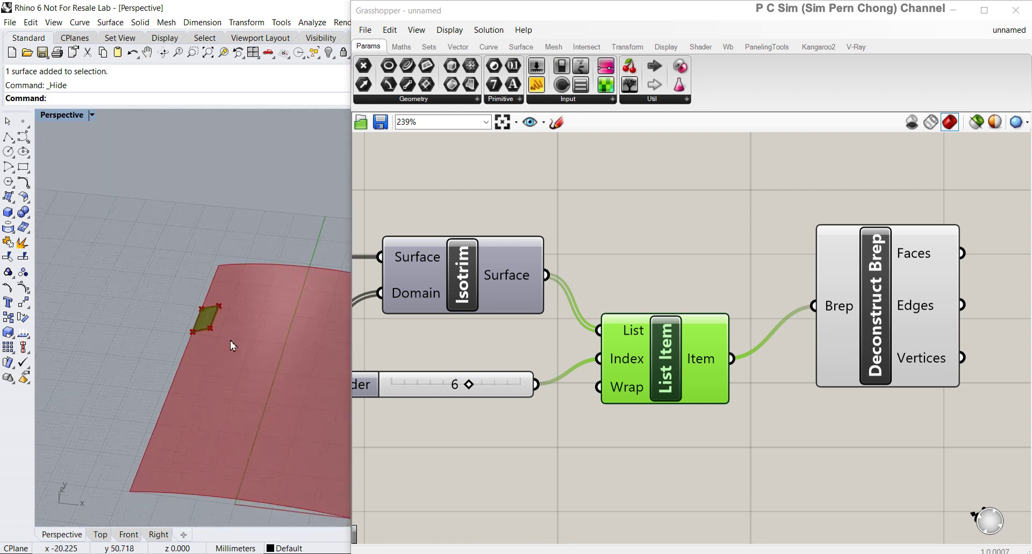
Set the index slider to 5 and reposition Deconstruct Brep and List Item on the canvas
mouse_move(473, 387)
left_mouse_down()
mouse_move(487, 386)
mouse_move(427, 397)
mouse_move(459, 398)
left_mouse_up()
left_click_drag(926, 374, 928, 399)
left_click_drag(680, 374, 700, 346)
scroll(694, 360, "down", 2)
right_click_drag(685, 376, 726, 383)
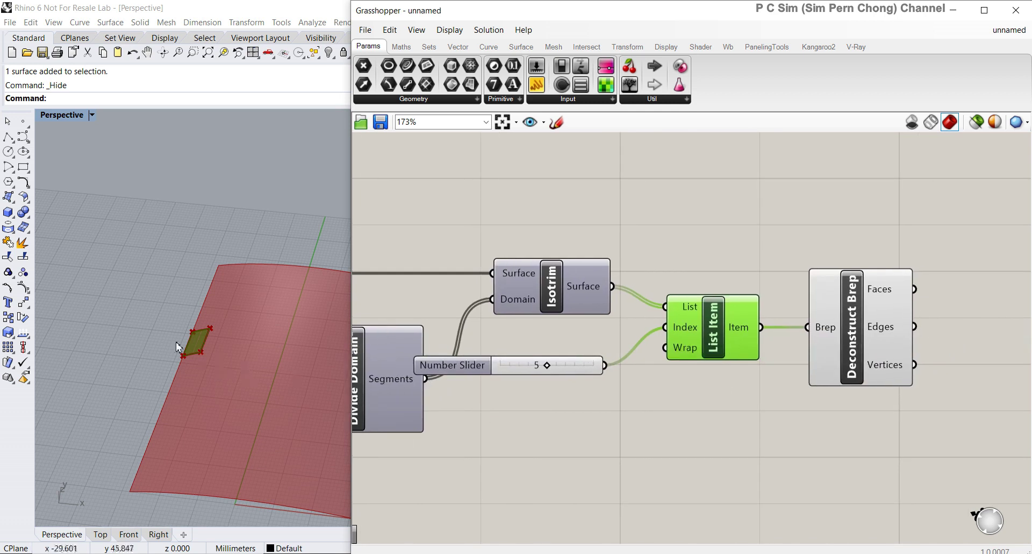
scroll(185, 341, "up", 3)
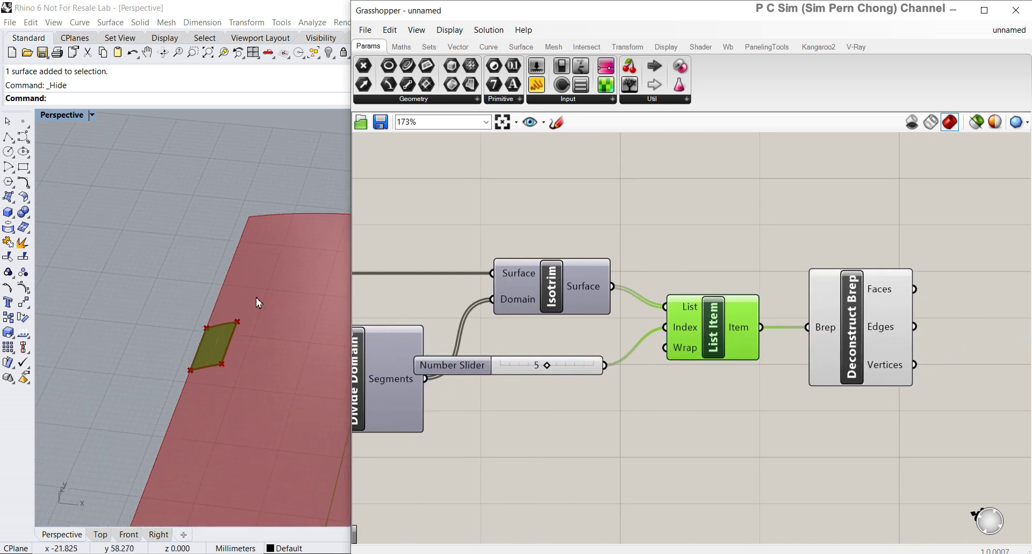
scroll(235, 298, "down", 3)
right_click_drag(249, 269, 210, 251)
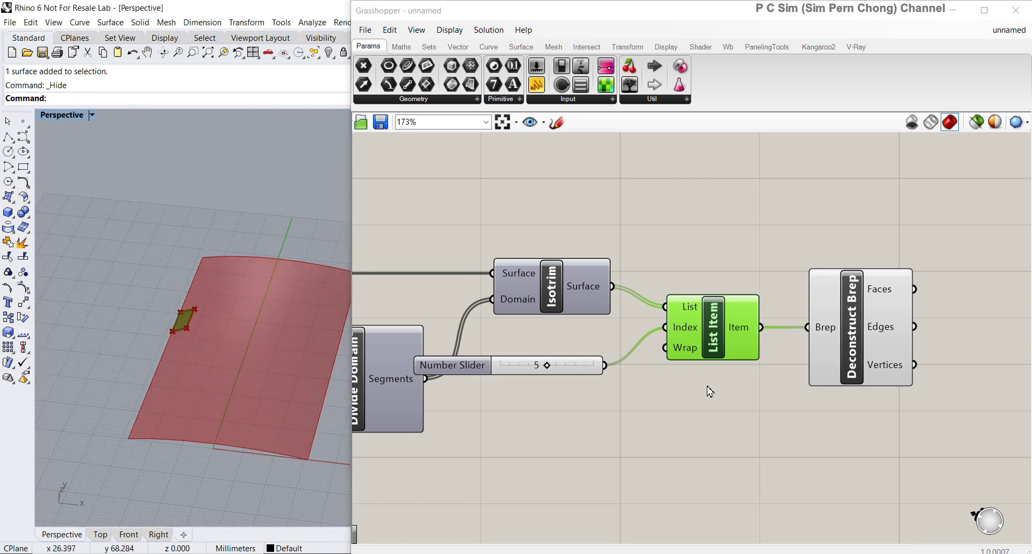
scroll(736, 321, "down", 4)
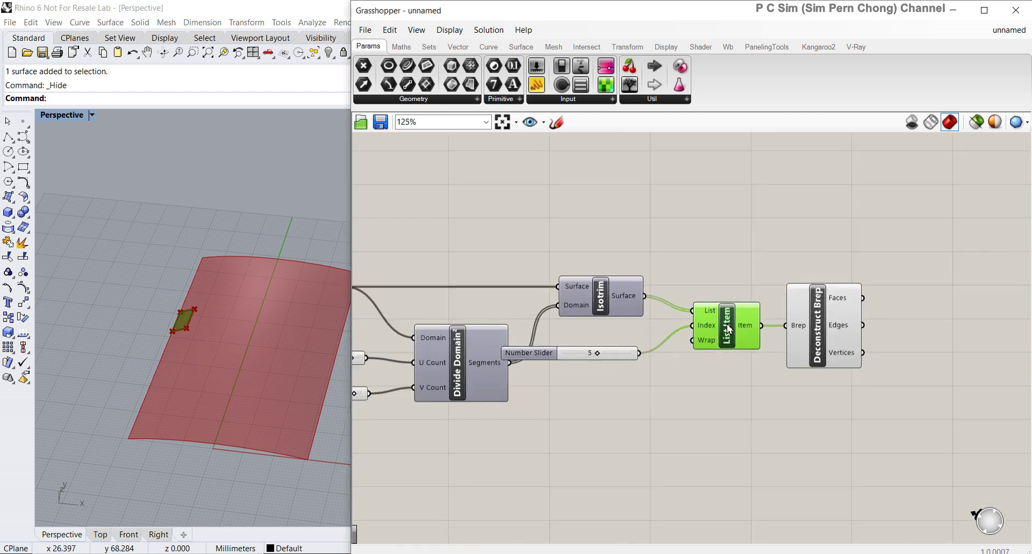
scroll(739, 314, "up", 6)
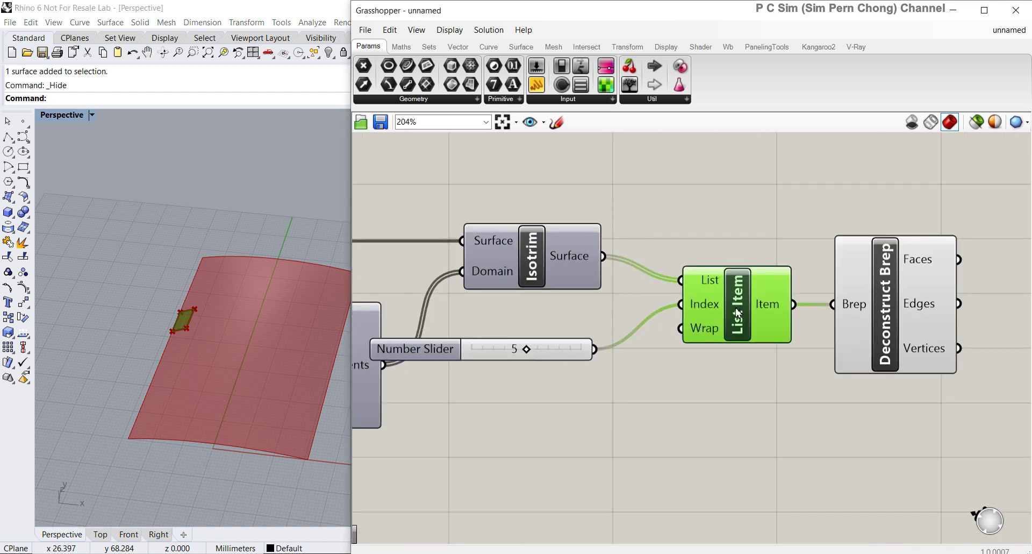
right_click_drag(741, 305, 723, 314)
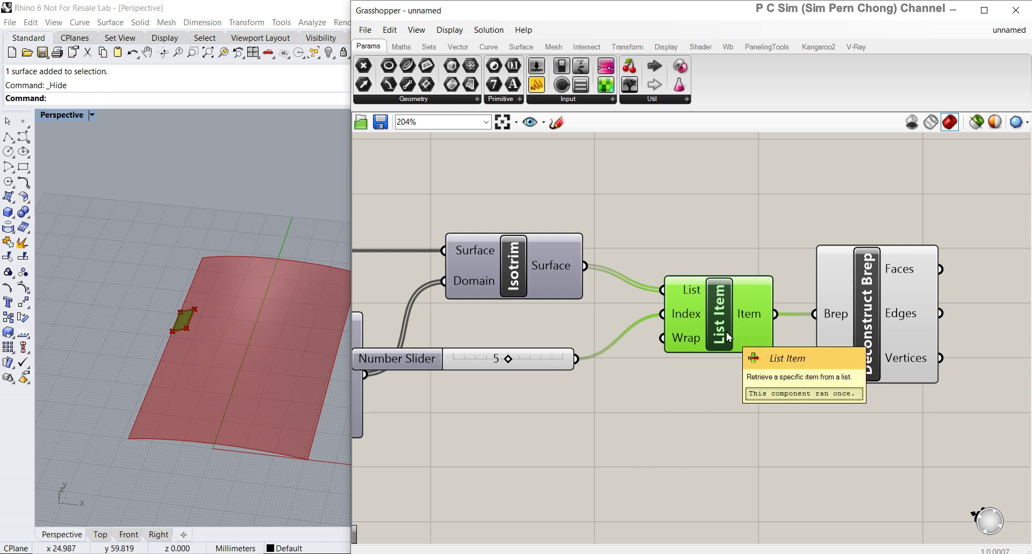
Delete List Item and wire Isotrim's Surface output directly into Deconstruct Brep's Brep input
key("Delete")
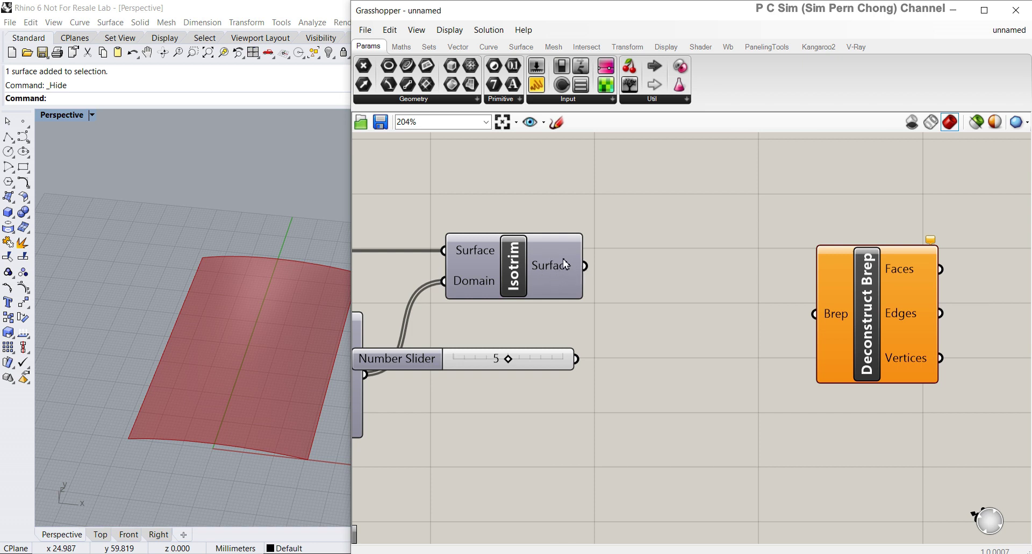
left_click_drag(581, 271, 725, 314)
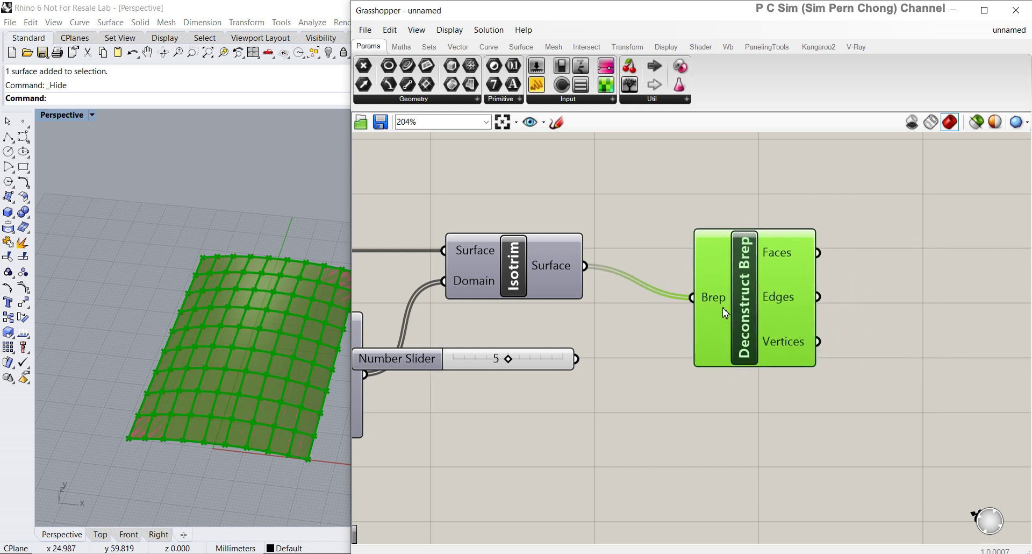
scroll(746, 321, "up", 2)
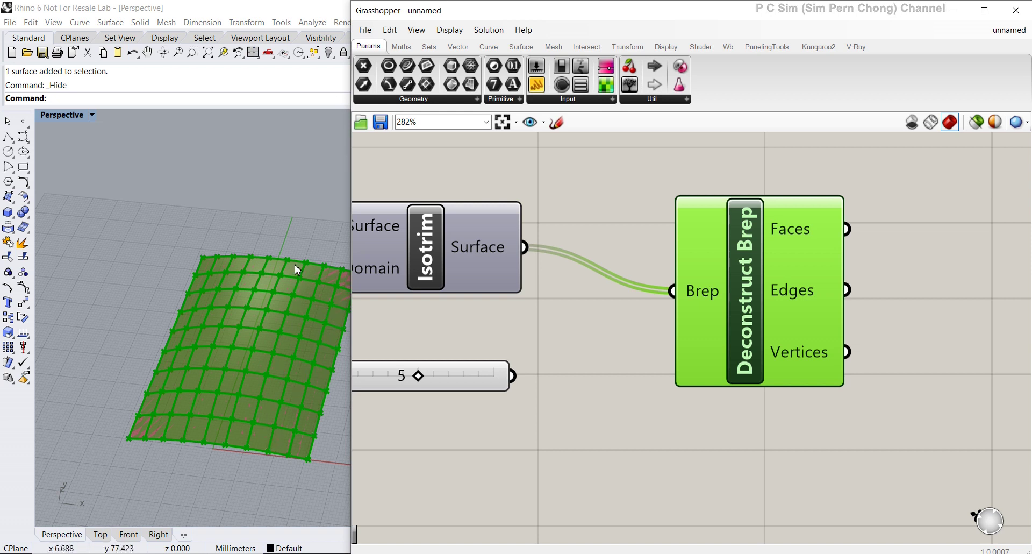
left_click_drag(772, 359, 733, 359)
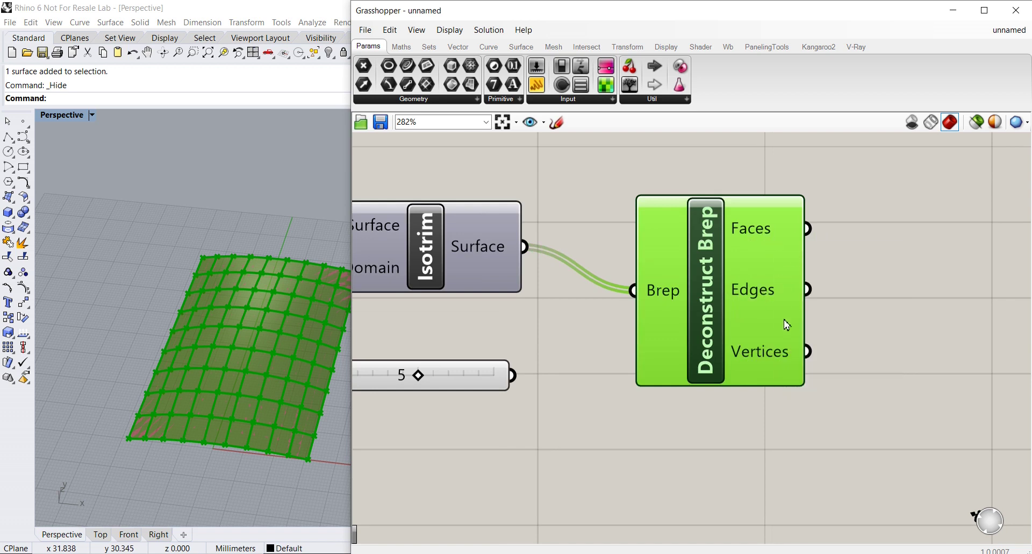
Frame the full chain from Brep and the two 9 sliders to Deconstruct Brep, orbiting the surface
left_click(450, 379)
scroll(569, 380, "down", 4)
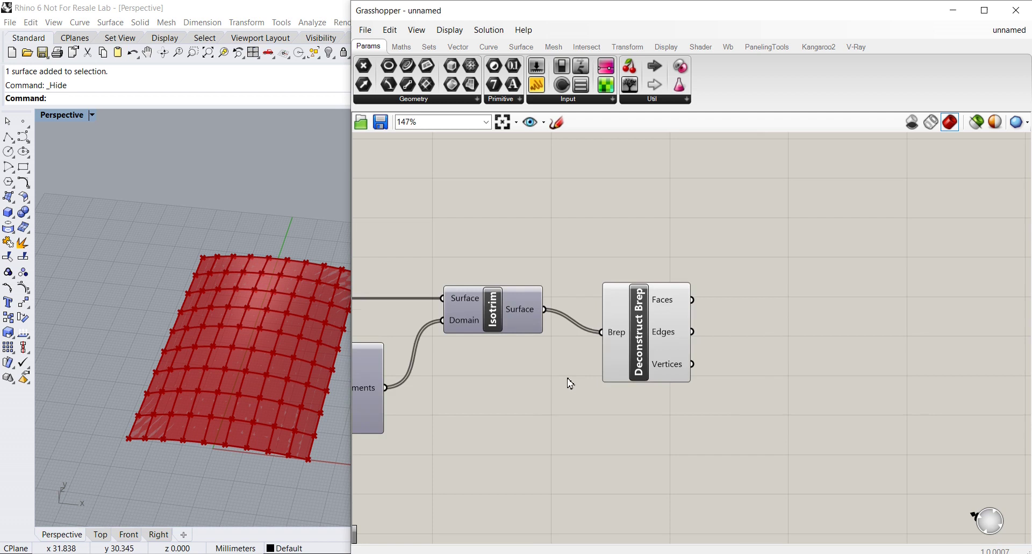
right_click_drag(570, 383, 790, 391)
scroll(722, 397, "up", 1)
scroll(247, 371, "up", 3)
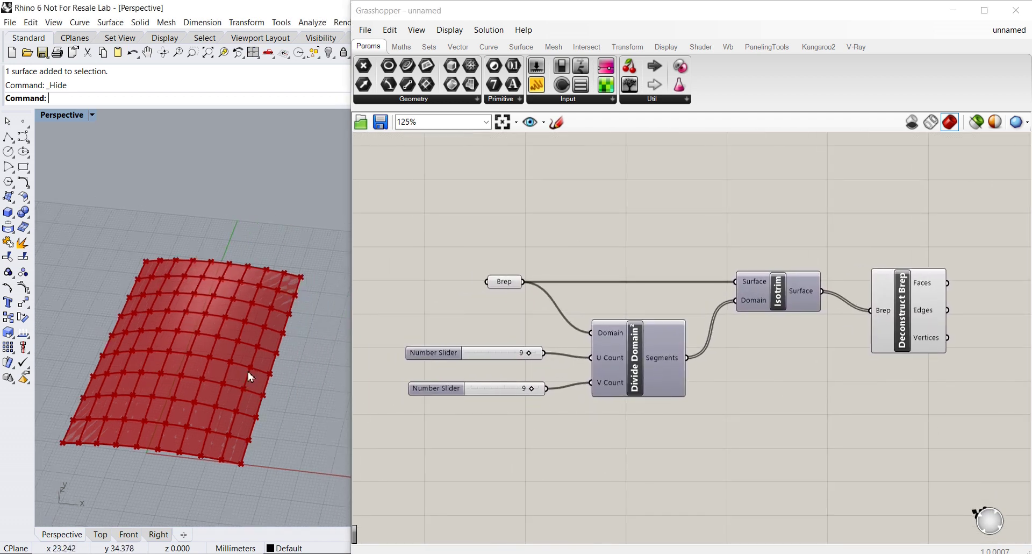
right_click_drag(247, 371, 281, 359)
scroll(275, 374, "down", 2)
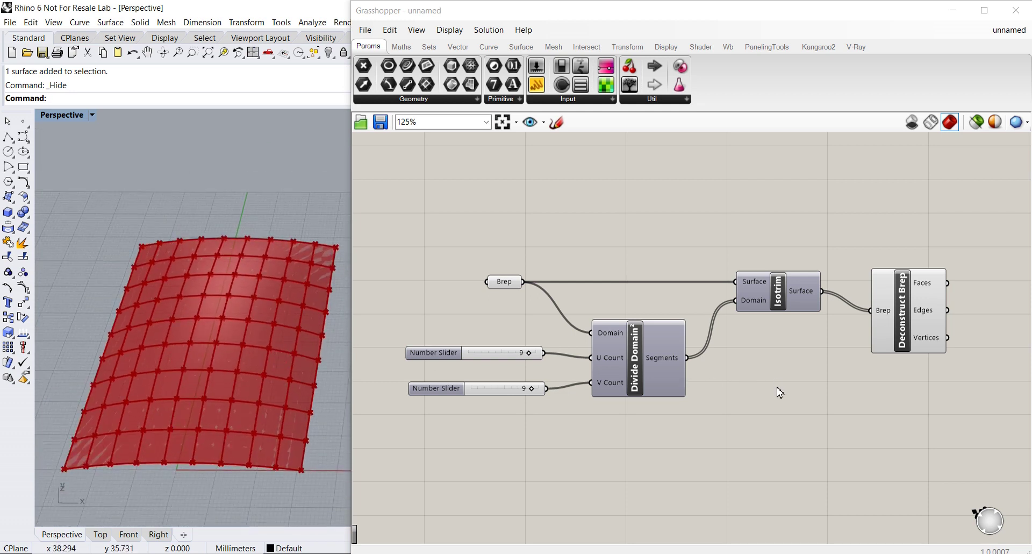
scroll(780, 393, "up", 1)
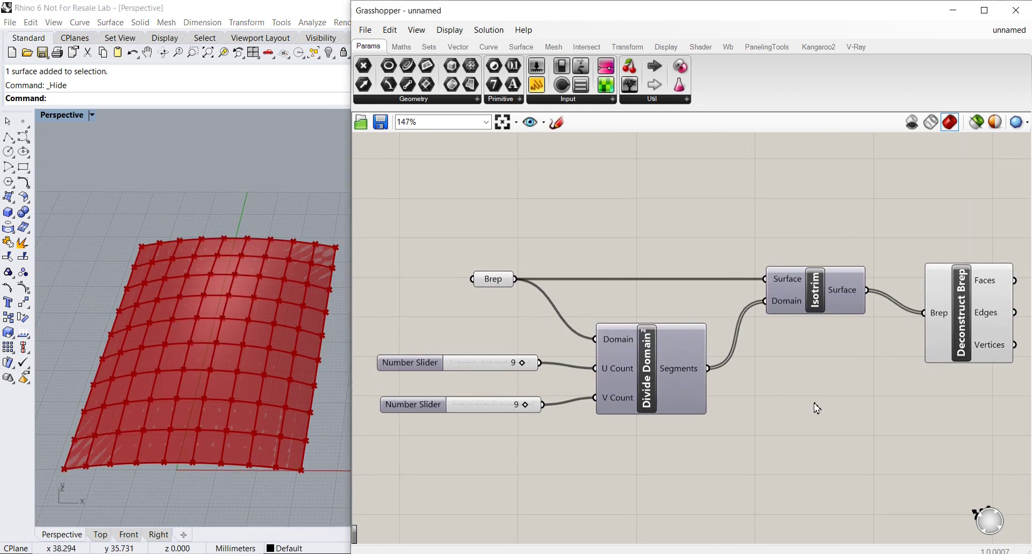